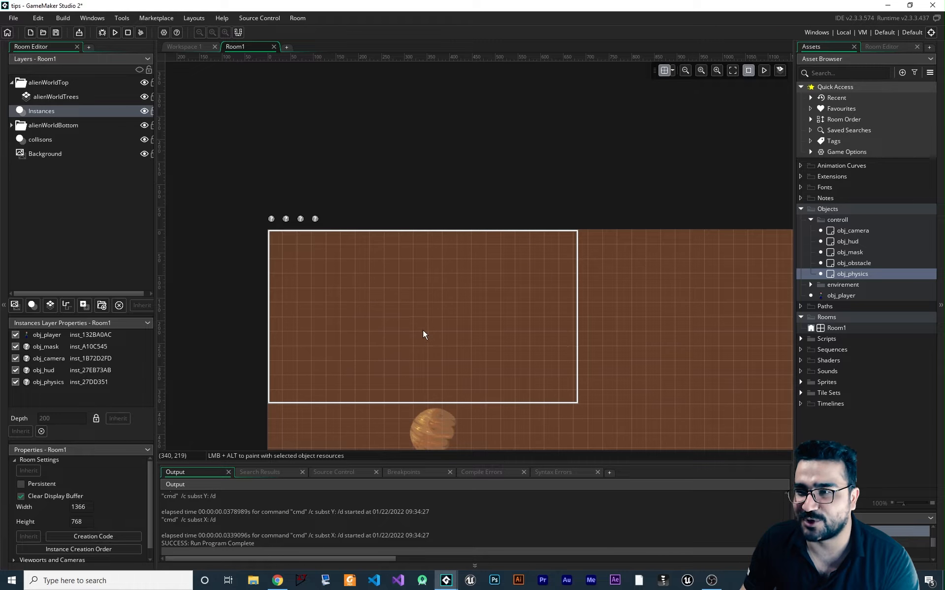
# Step: Examine the control objects in the asset list and their instances placed above Room1
pyautogui.moveTo(423, 330); pyautogui.dragTo(435, 313, button='middle')
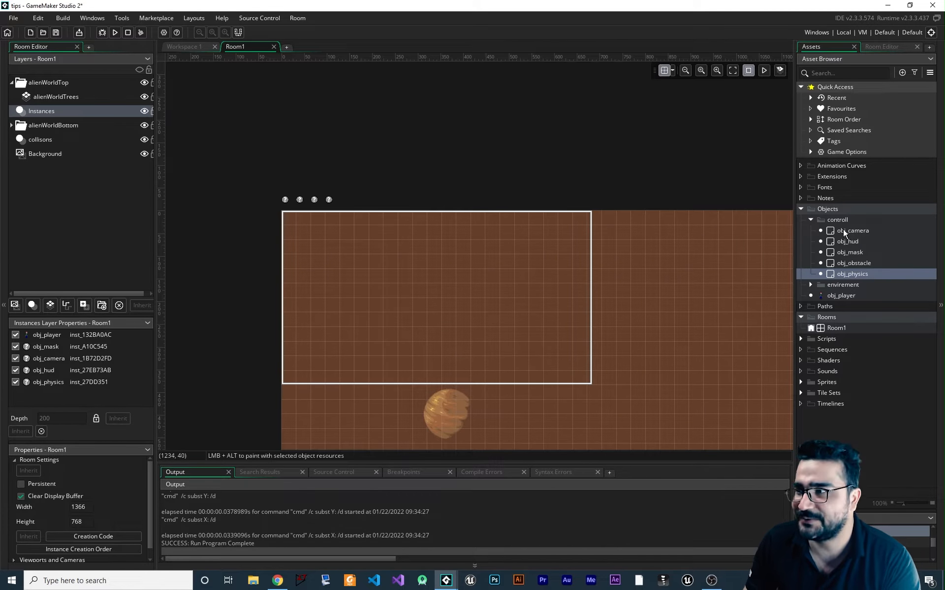
pyautogui.click(849, 243)
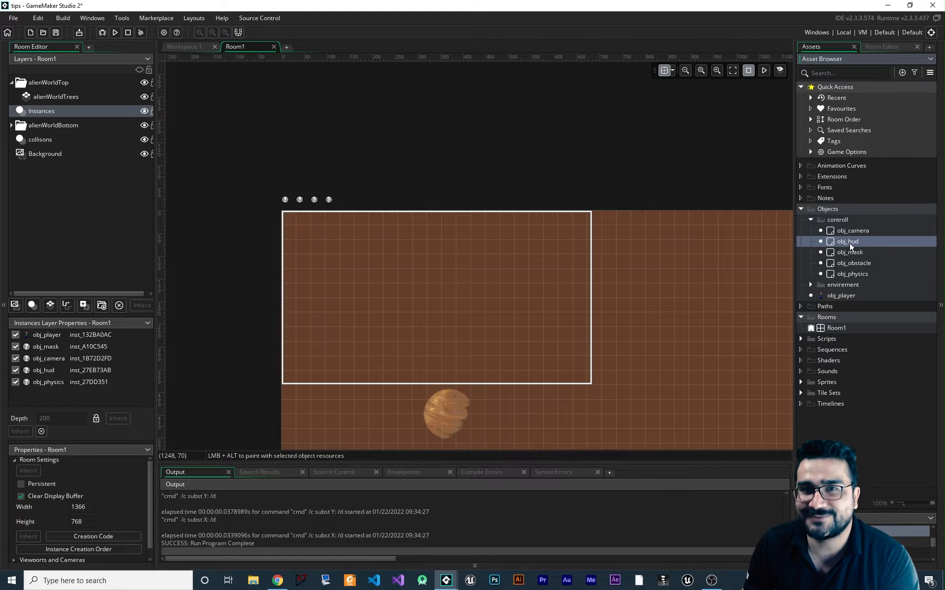
pyautogui.click(855, 275)
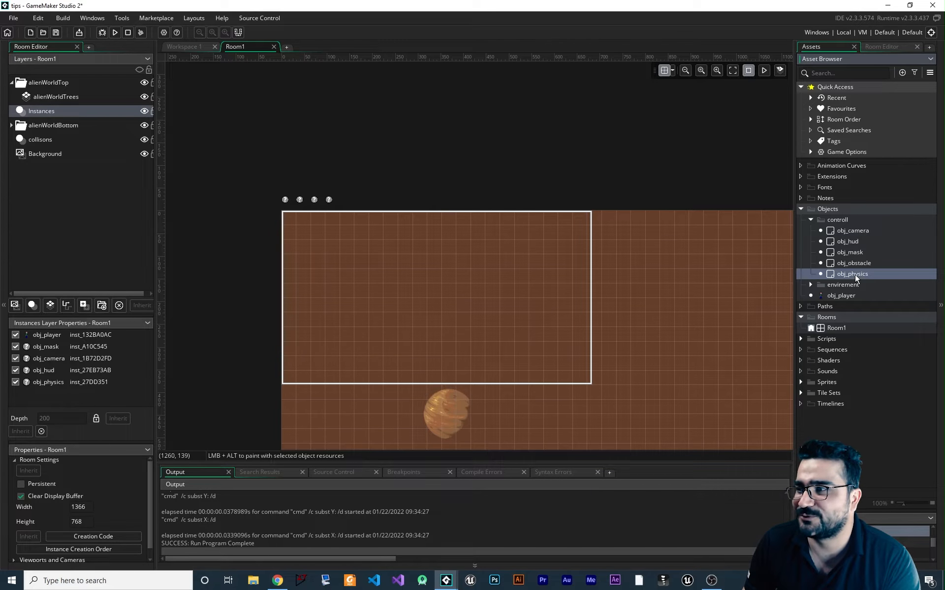
pyautogui.click(849, 252)
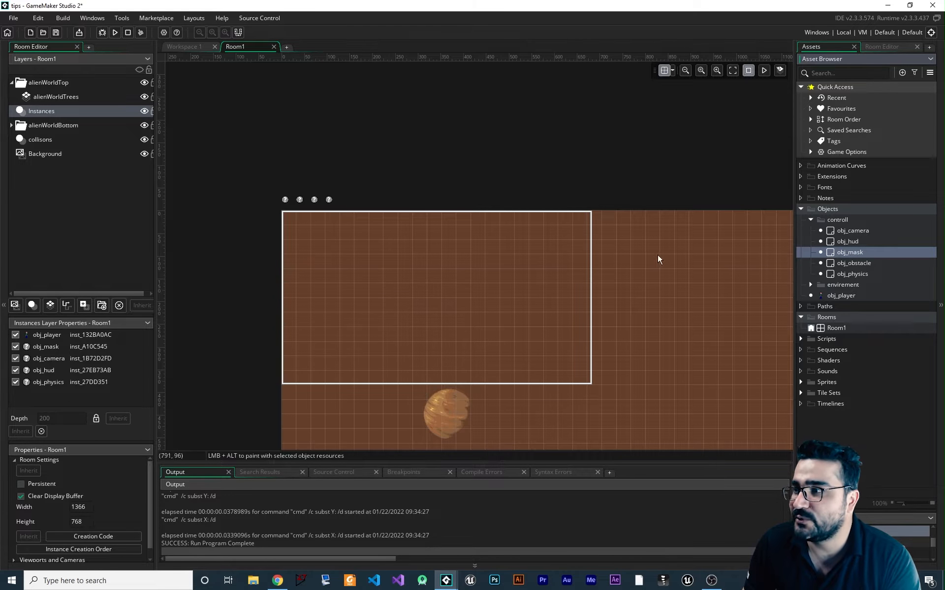
pyautogui.click(845, 241)
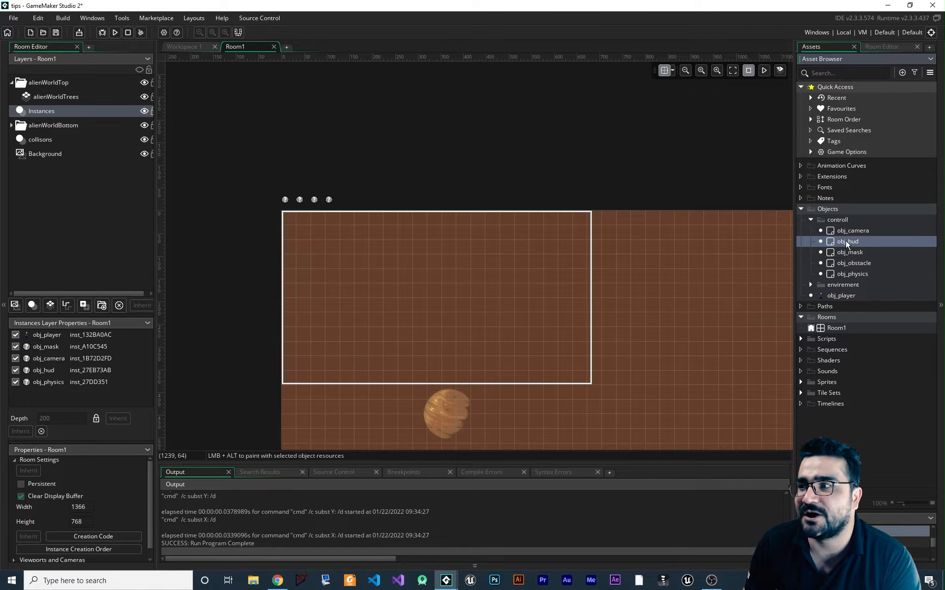
pyautogui.click(843, 231)
pyautogui.click(846, 274)
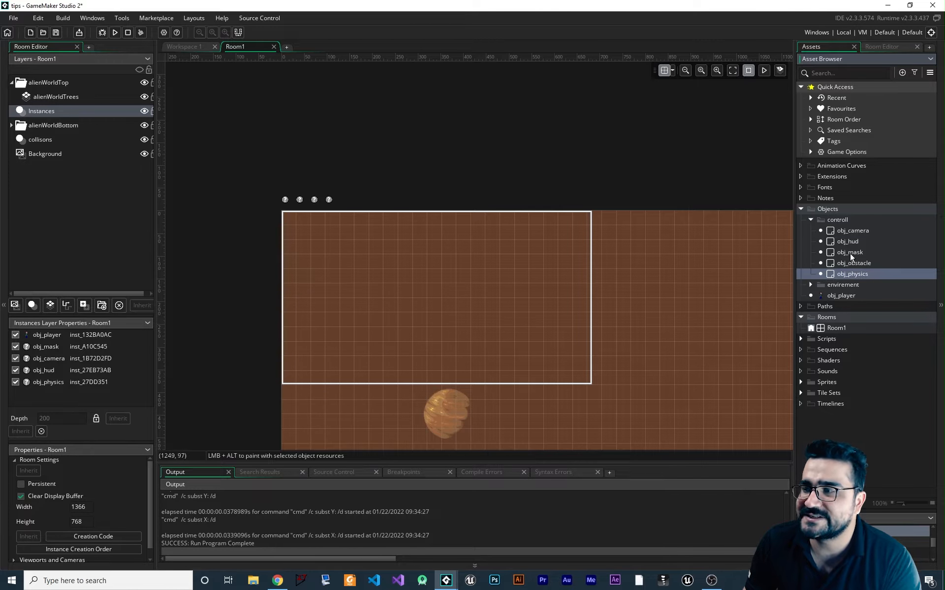
pyautogui.click(852, 252)
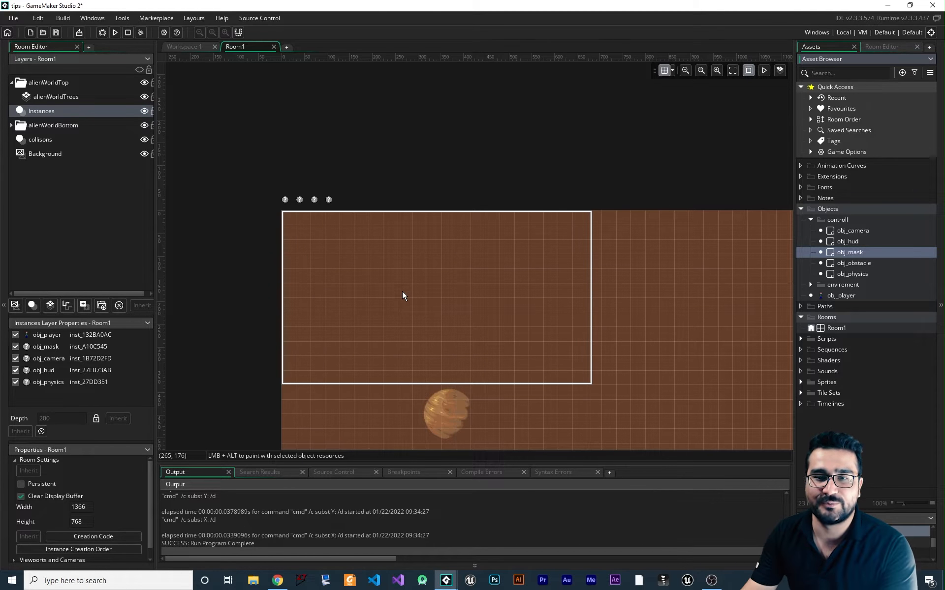
pyautogui.click(43, 354)
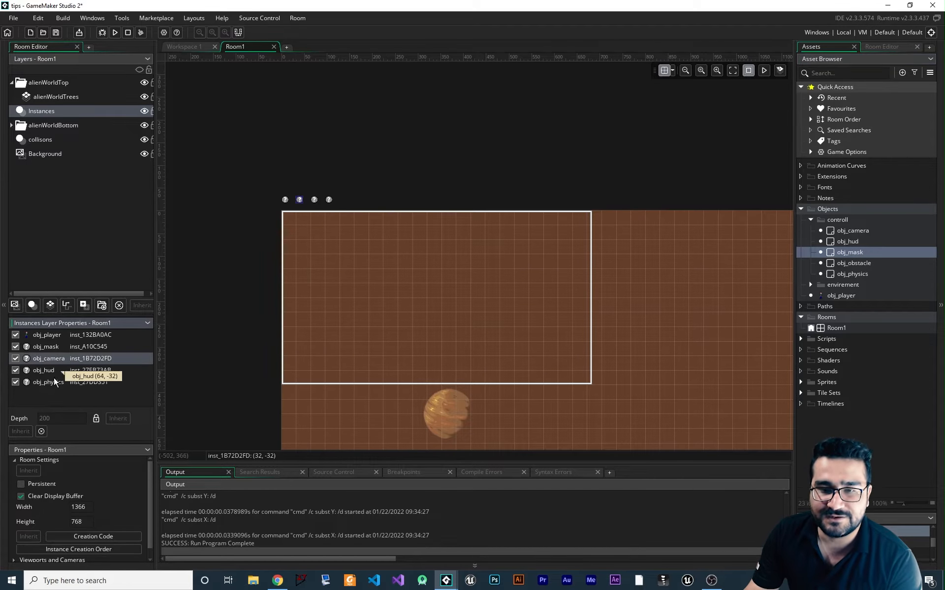
pyautogui.click(329, 200)
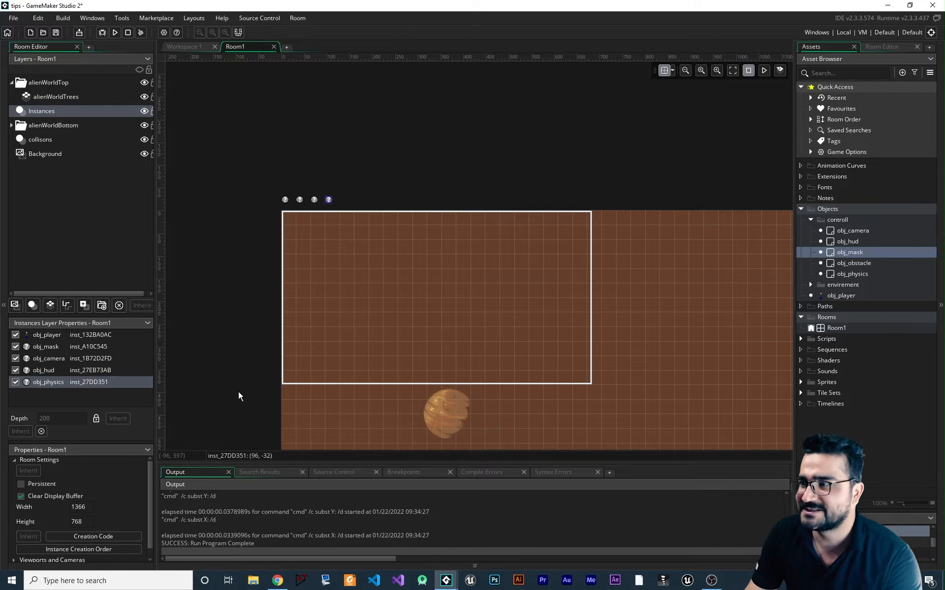
# Step: Create a group named Objectguid inside the Sprites folder
pyautogui.doubleClick(820, 383)
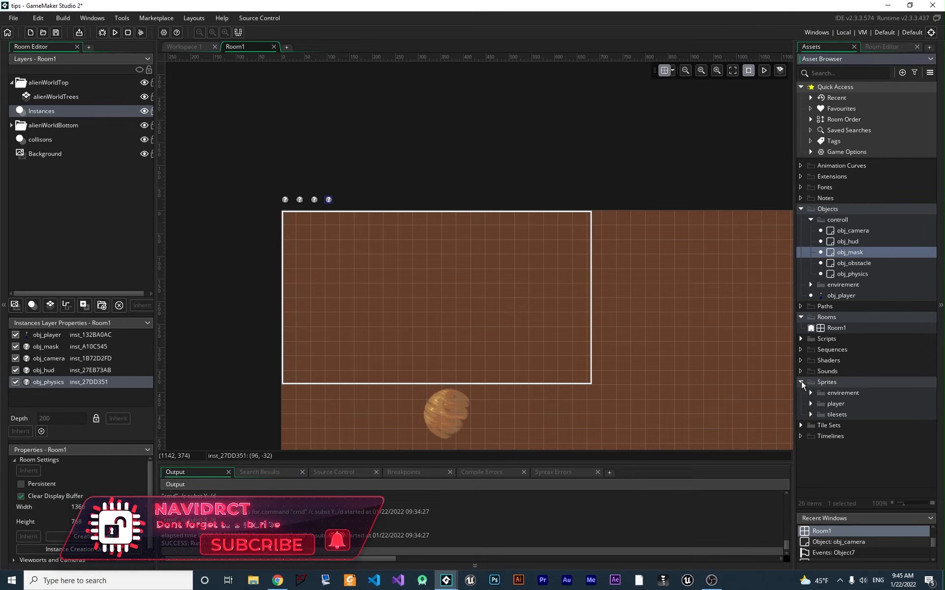
pyautogui.rightClick(821, 385)
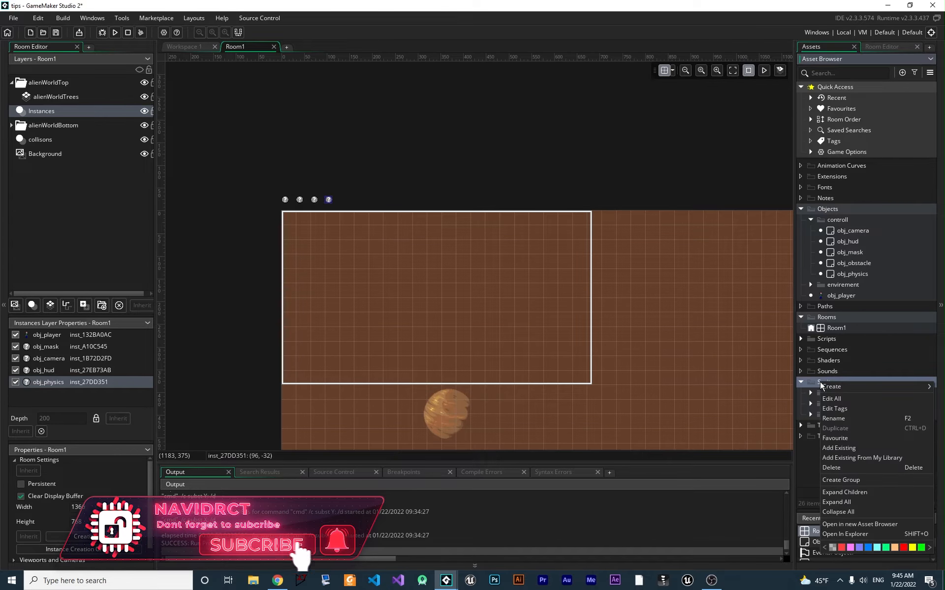
pyautogui.click(851, 481)
pyautogui.write('O')
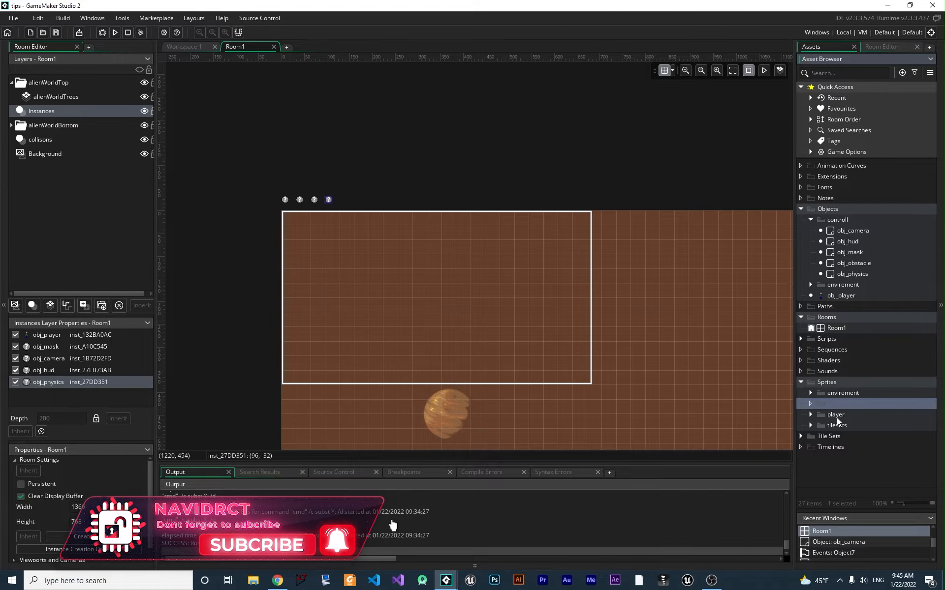
pyautogui.write('bjectgui')
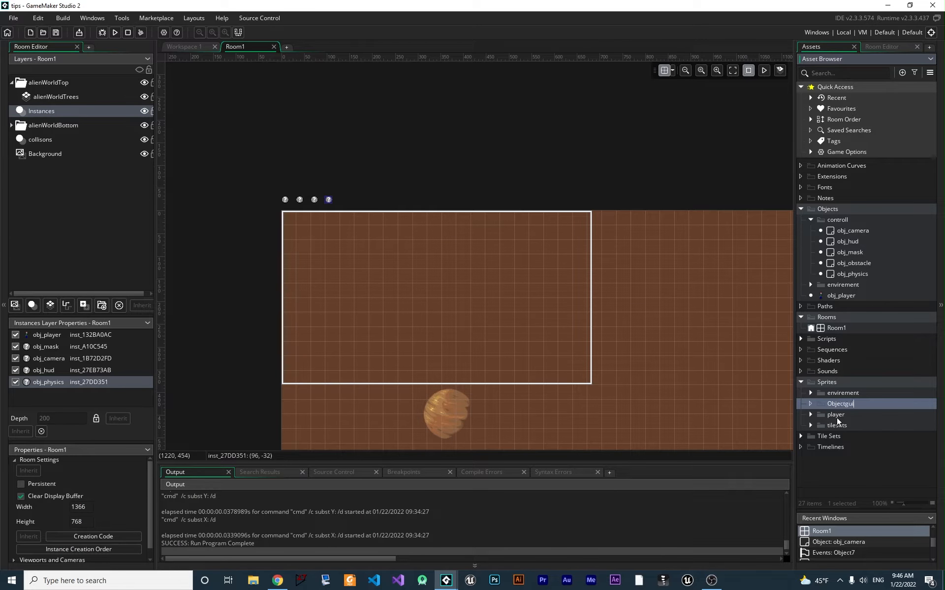
pyautogui.write('d')
pyautogui.press('Return')
# Step: Create a sprite named spr_og_camera inside the Objectguid group
pyautogui.rightClick(843, 404)
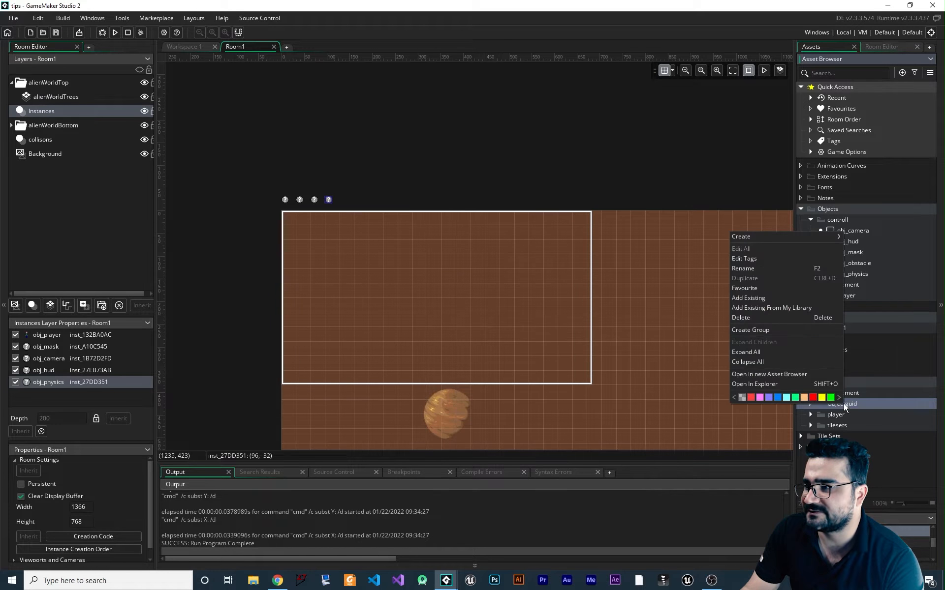
pyautogui.moveTo(775, 238)
pyautogui.click(865, 238)
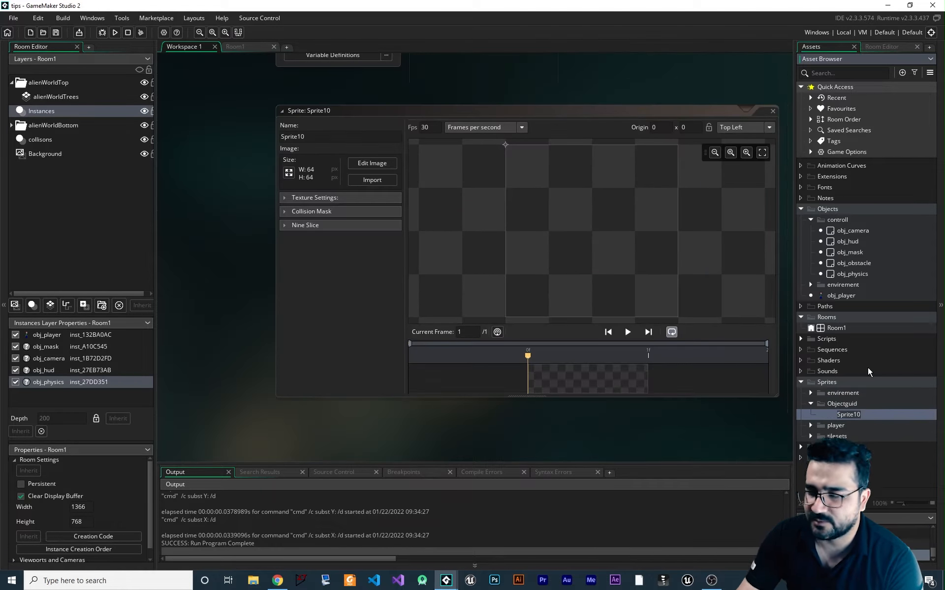
pyautogui.write('spr_')
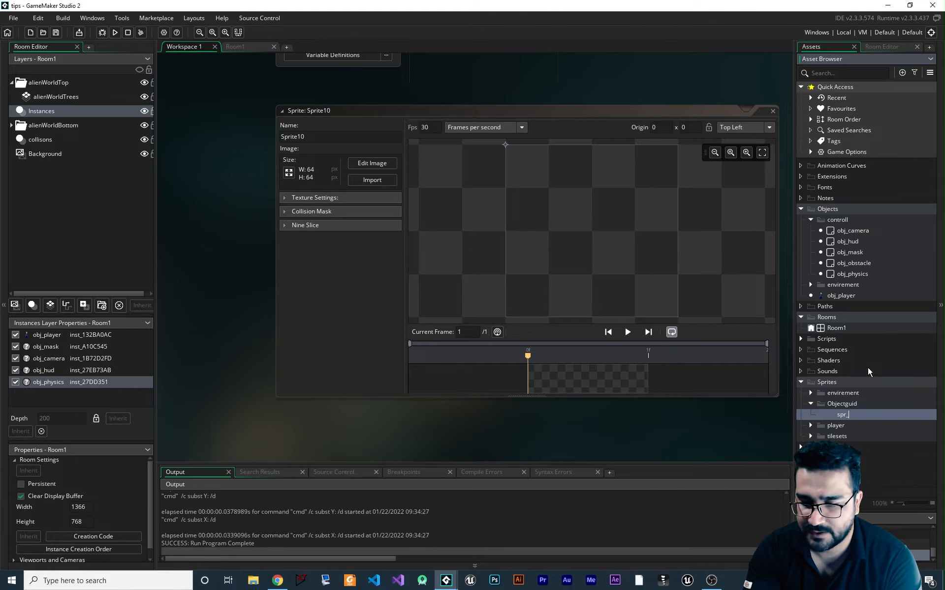
pyautogui.write('o')
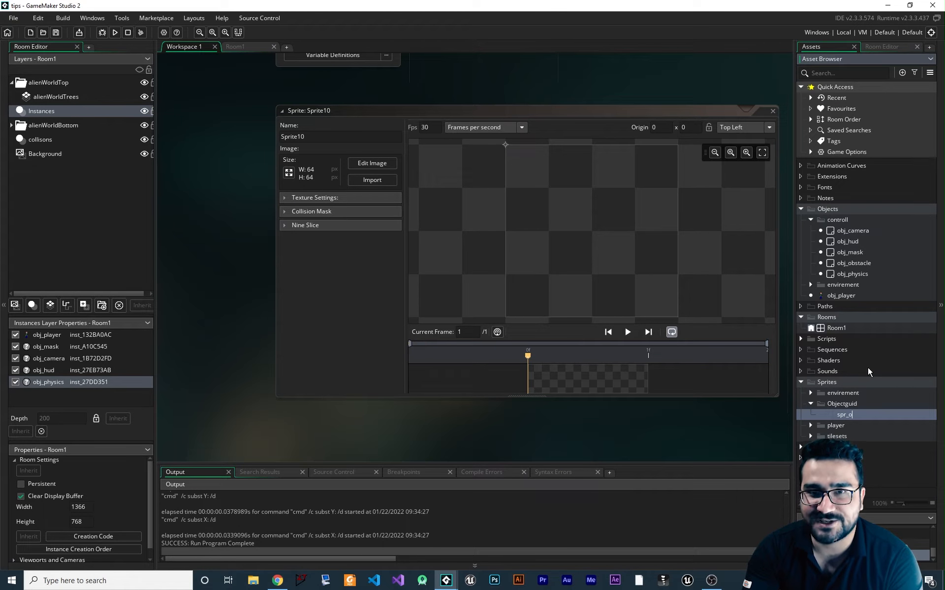
pyautogui.write('g')
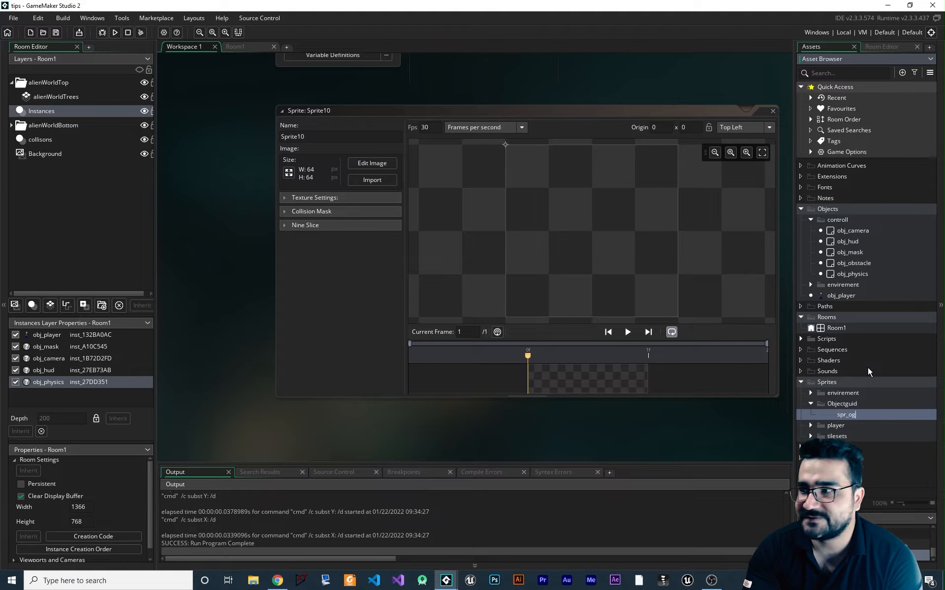
pyautogui.write('_')
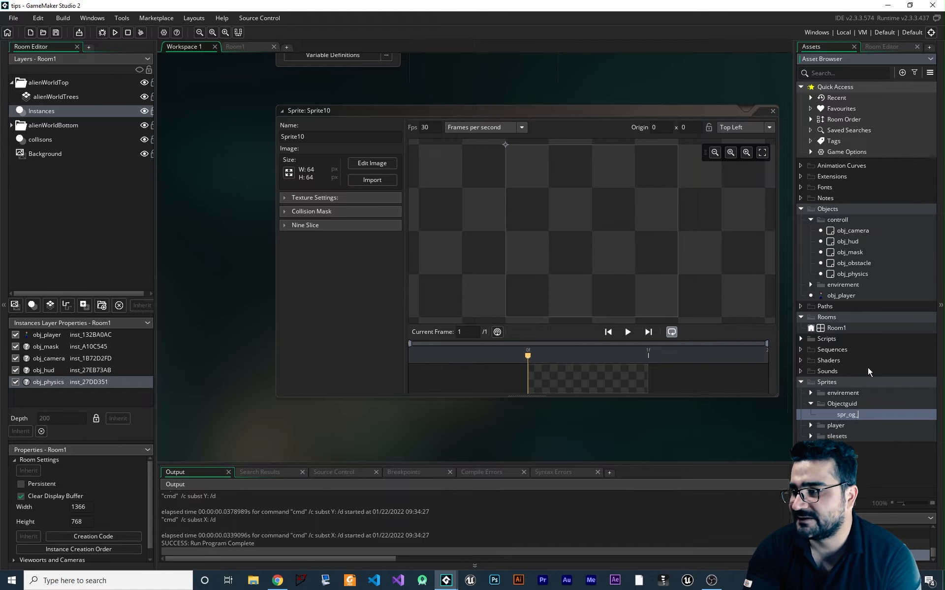
pyautogui.write('c')
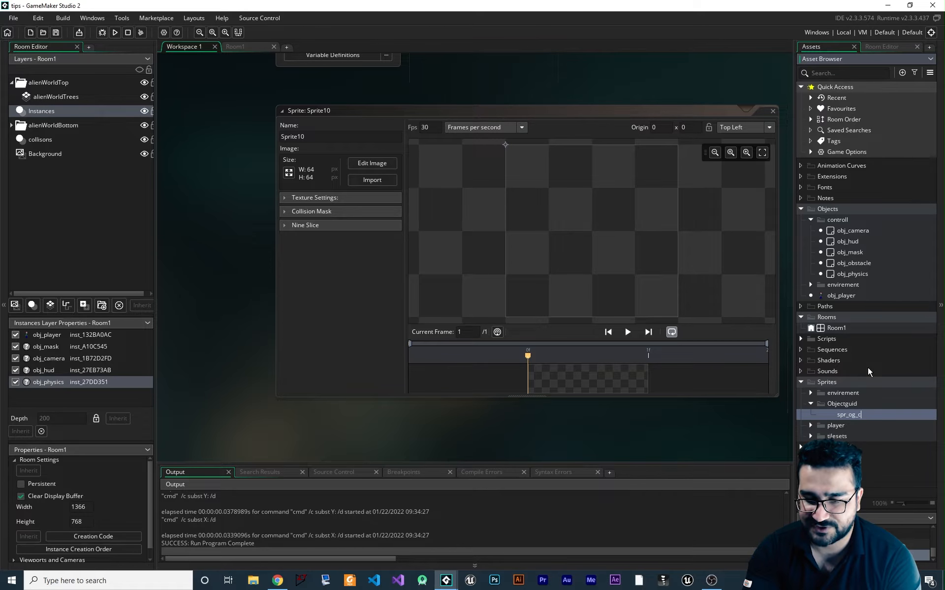
pyautogui.write('amera')
pyautogui.press('Return')
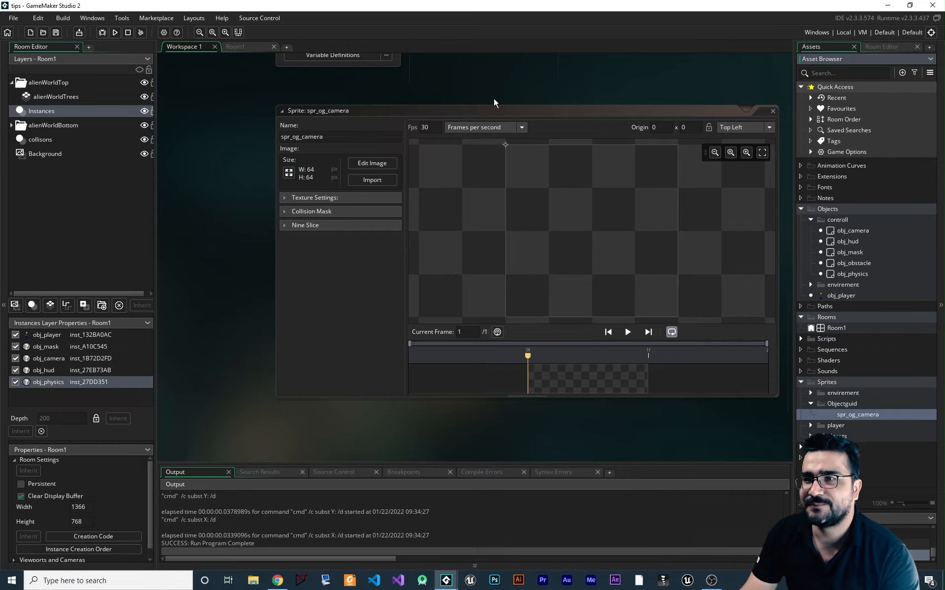
# Step: Resize spr_og_camera to 256 by 32 pixels by scaling the image without maintaining the aspect ratio
pyautogui.click(289, 173)
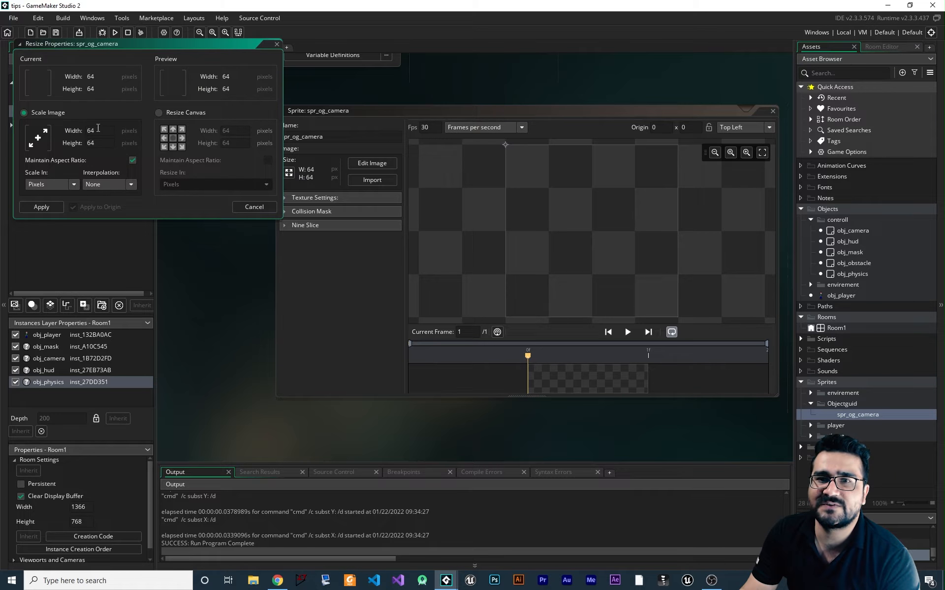
pyautogui.click(132, 159)
pyautogui.doubleClick(90, 131)
pyautogui.write('25')
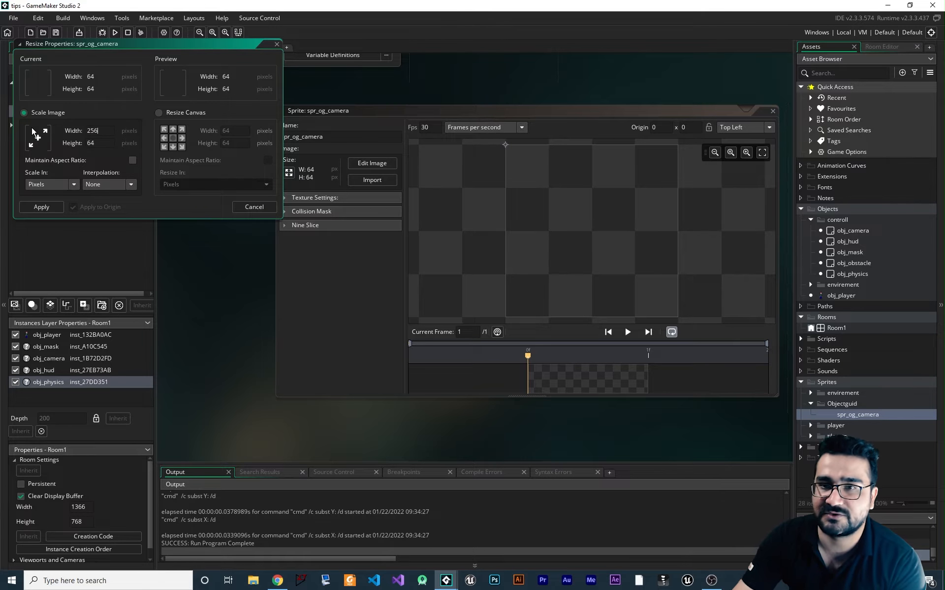
pyautogui.click(100, 143)
pyautogui.write('32')
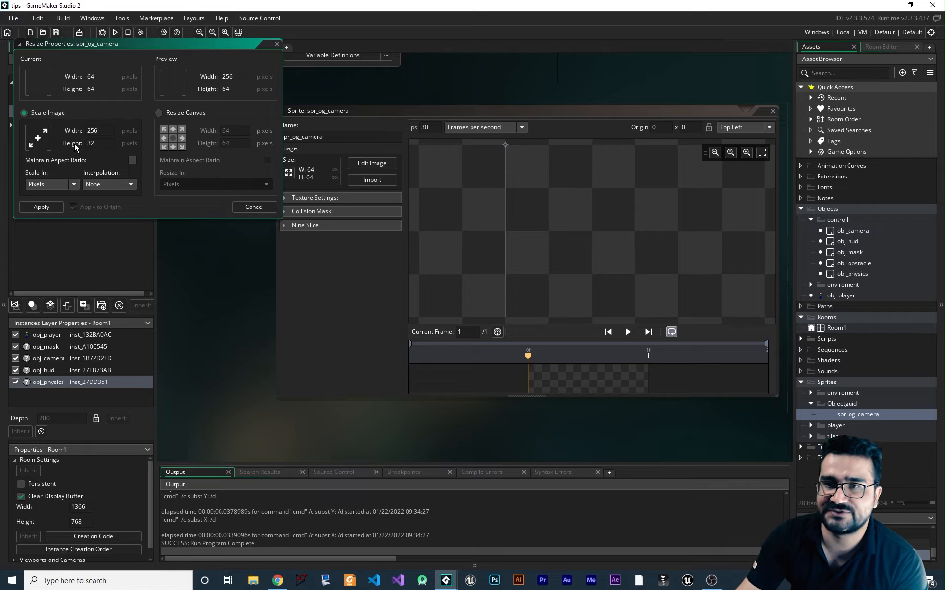
pyautogui.click(42, 207)
pyautogui.moveTo(565, 236); pyautogui.dragTo(532, 244, button='middle')
pyautogui.scroll(-3, 531, 243)
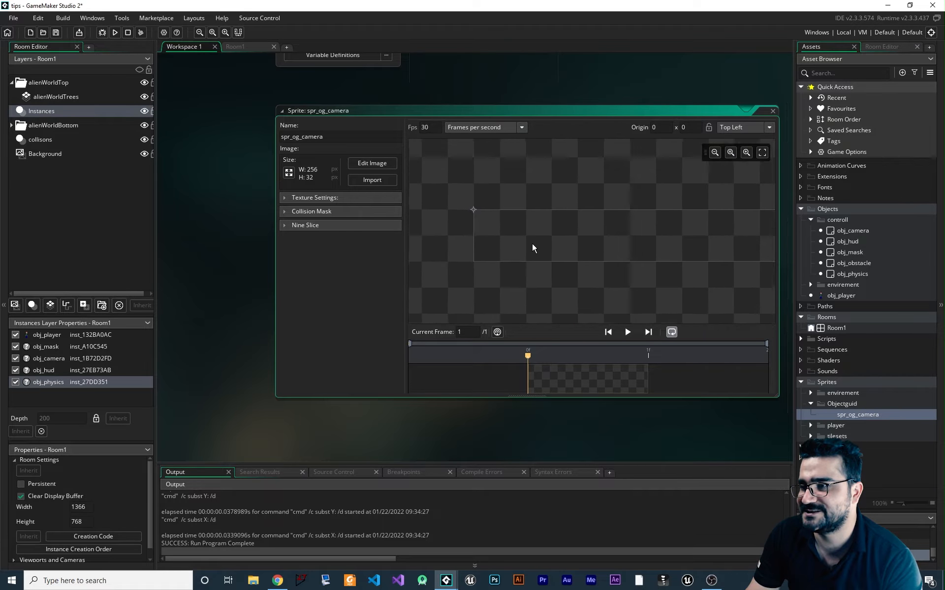
# Step: Open the spr_og_camera image for editing and set the Text tool to Tahoma, Bold, size 20
pyautogui.click(388, 168)
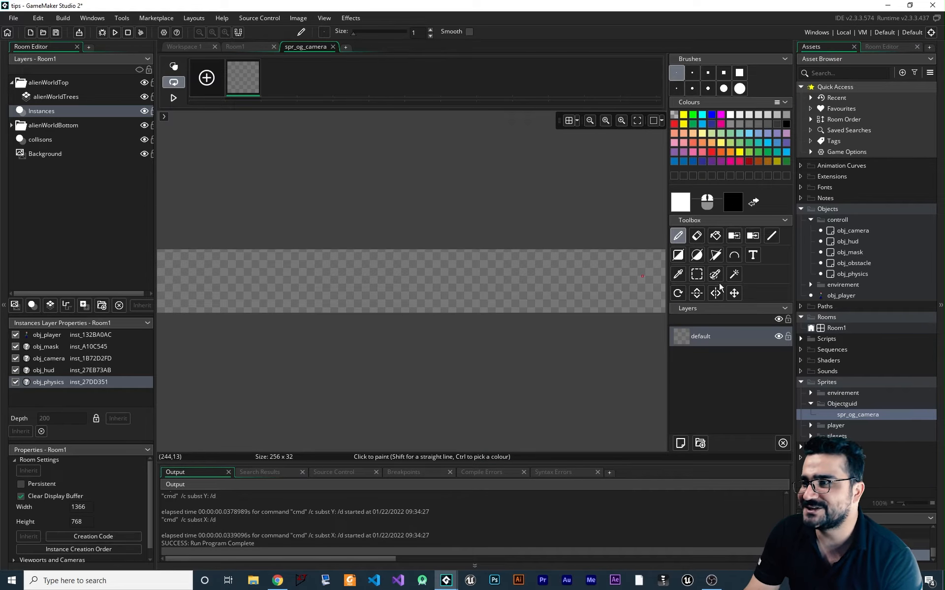
pyautogui.click(753, 255)
pyautogui.click(246, 273)
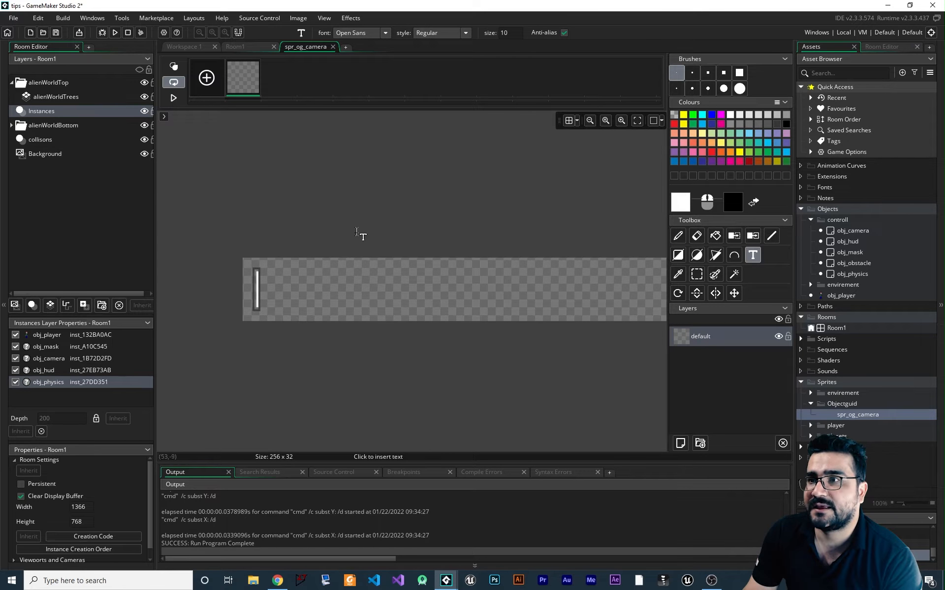
pyautogui.click(382, 33)
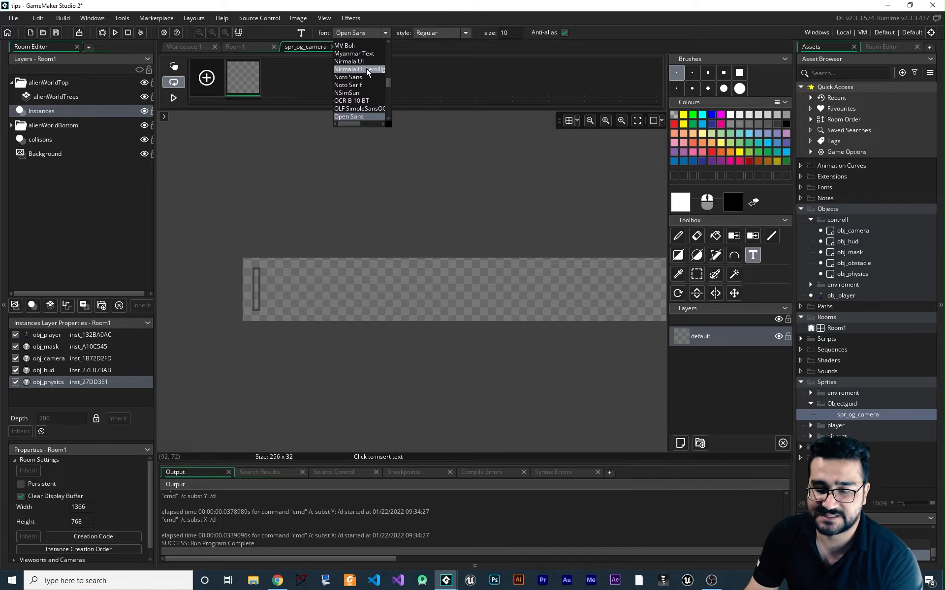
pyautogui.press('a')
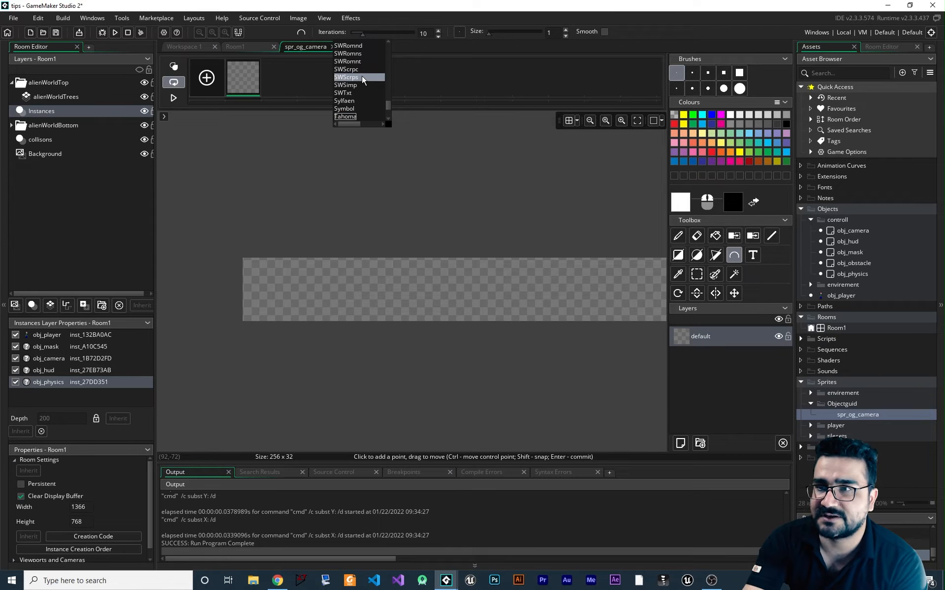
pyautogui.click(362, 76)
pyautogui.press('t')
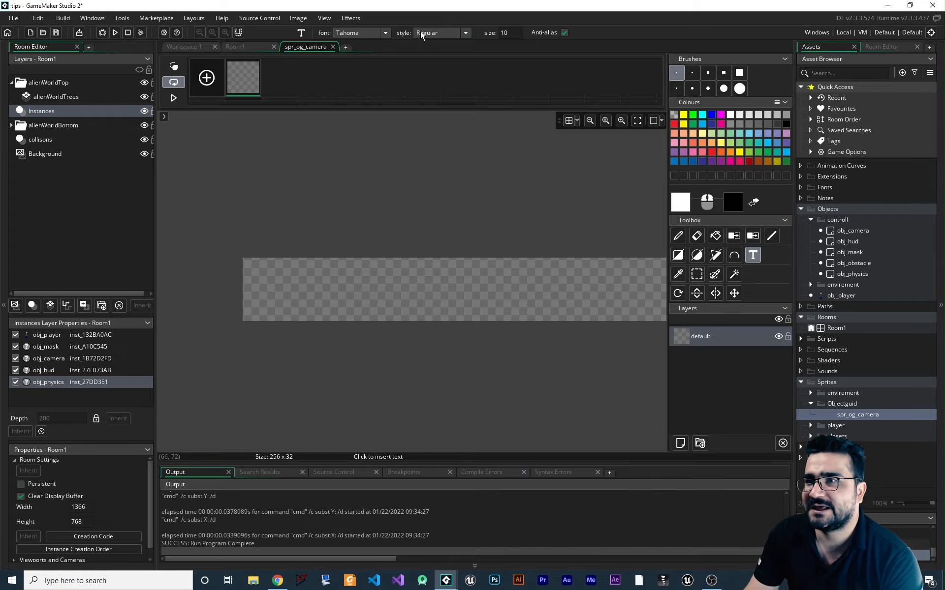
pyautogui.click(452, 32)
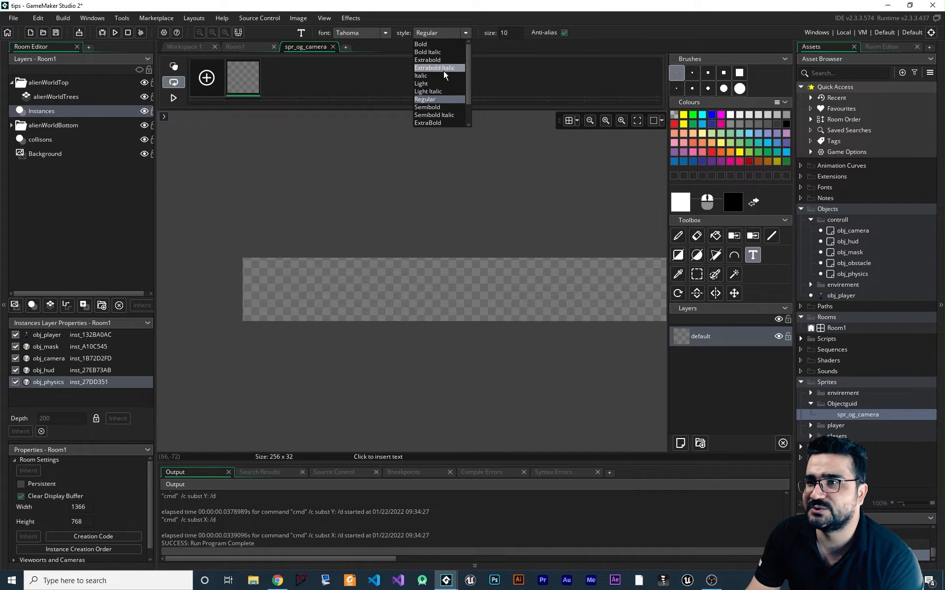
pyautogui.click(433, 44)
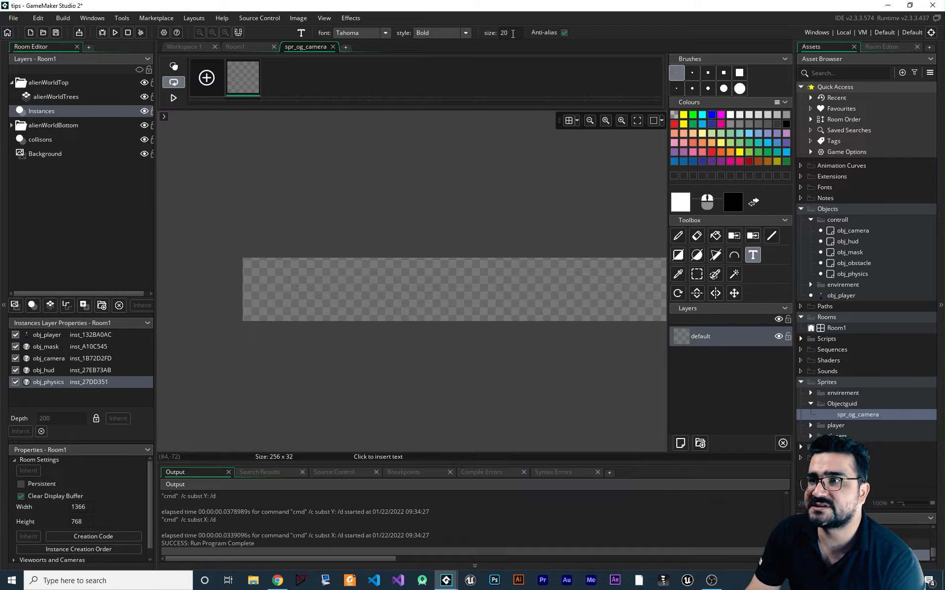
# Step: Write "camera" on the spr_og_camera image, colour the text blue, and close the image editor
pyautogui.click(254, 276)
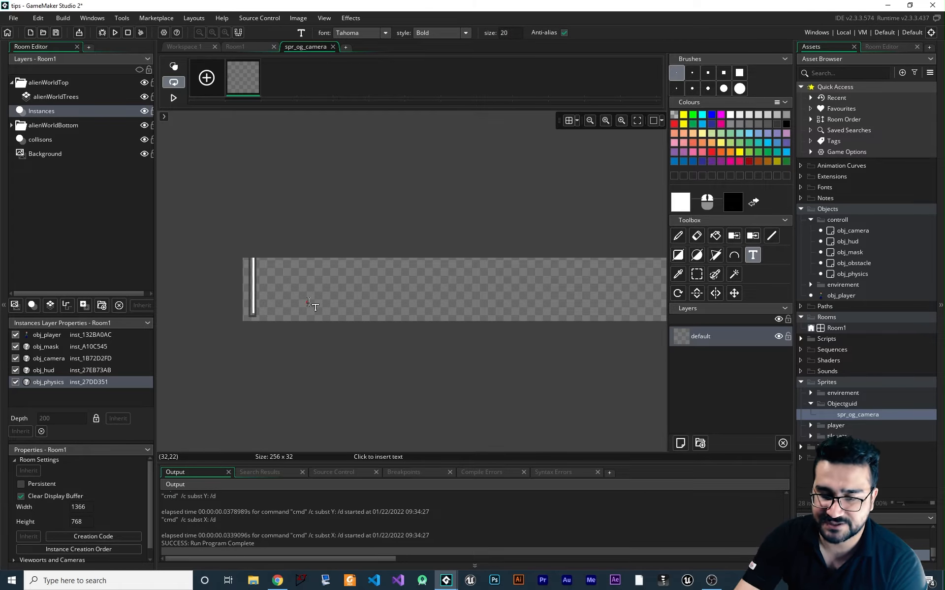
pyautogui.write('camera')
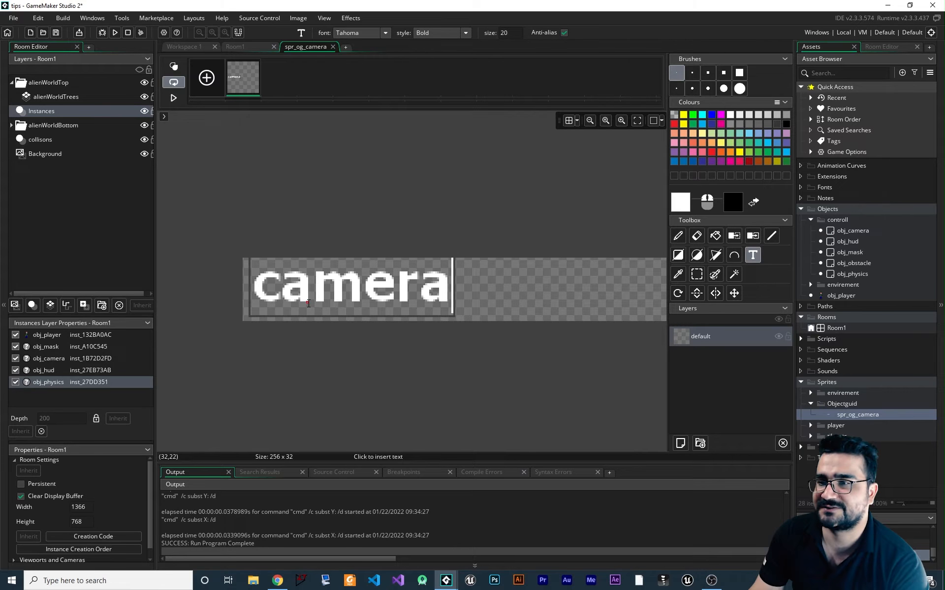
pyautogui.hotkey('ctrl', 'a')
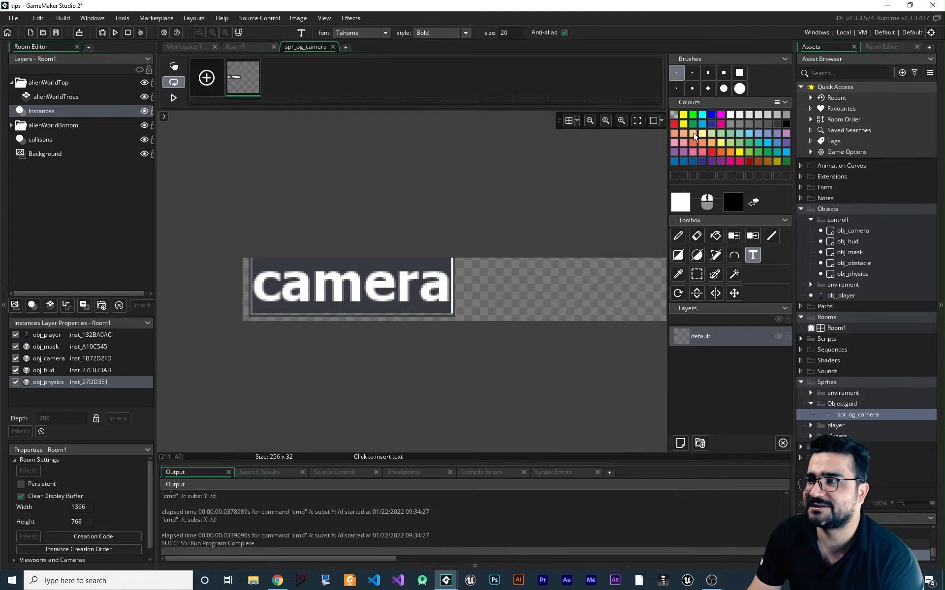
pyautogui.click(710, 114)
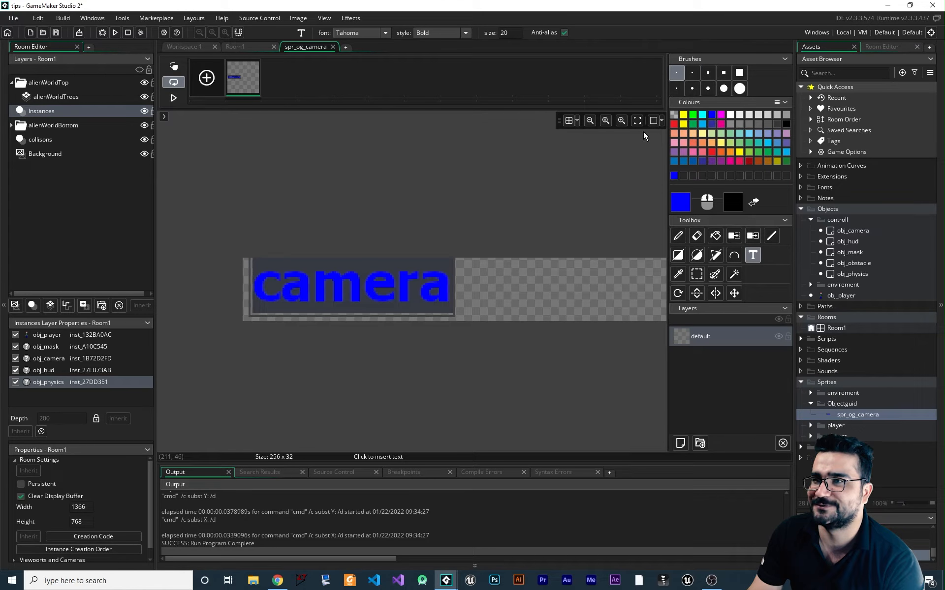
pyautogui.click(434, 234)
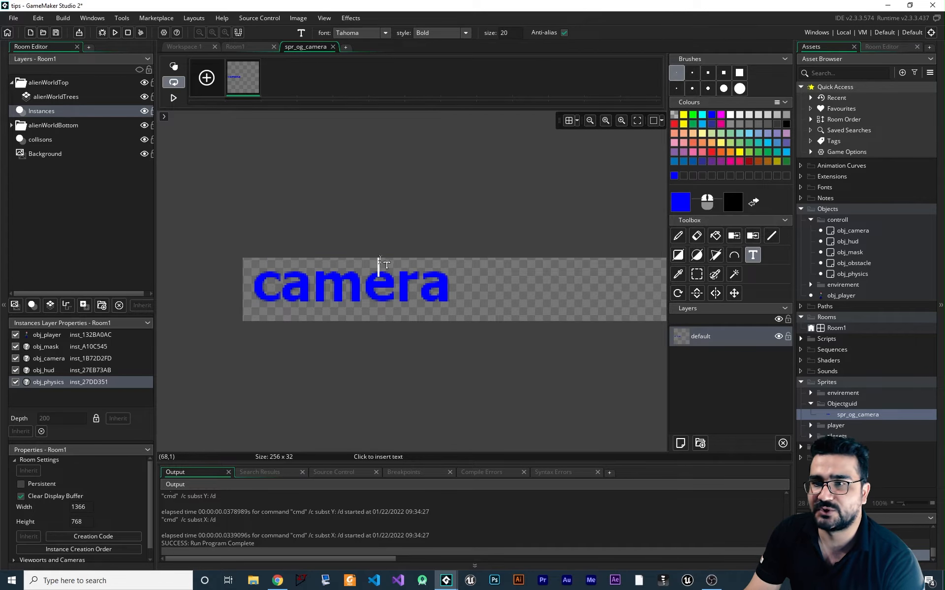
pyautogui.click(332, 47)
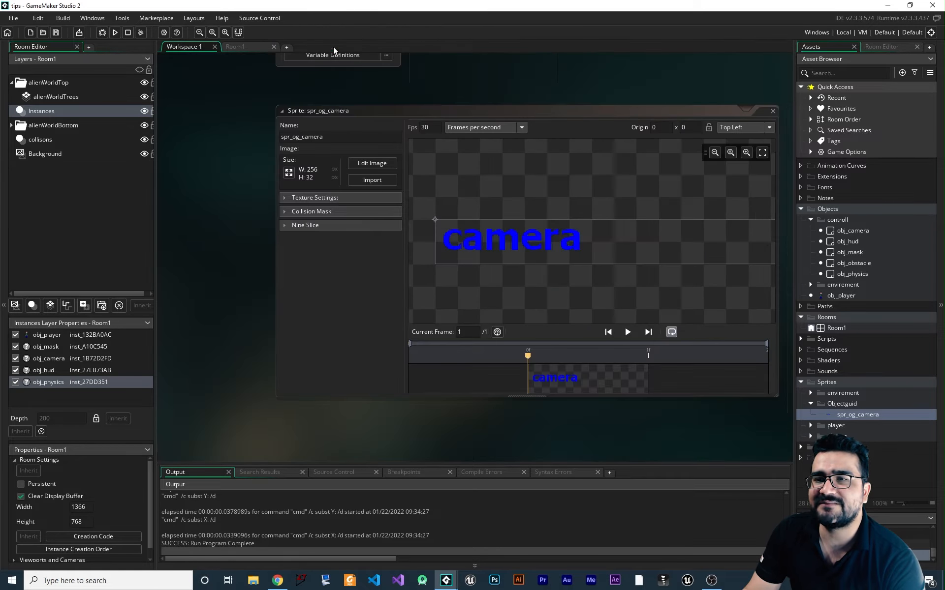
# Step: Assign spr_og_camera from the Objectguid group to obj_camera and make the object not visible in the game
pyautogui.doubleClick(857, 232)
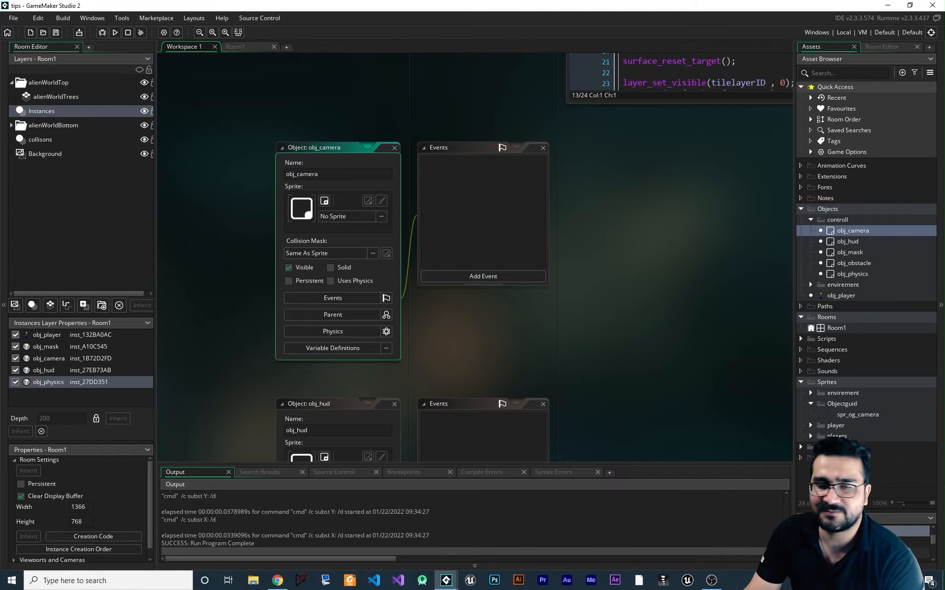
pyautogui.click(348, 219)
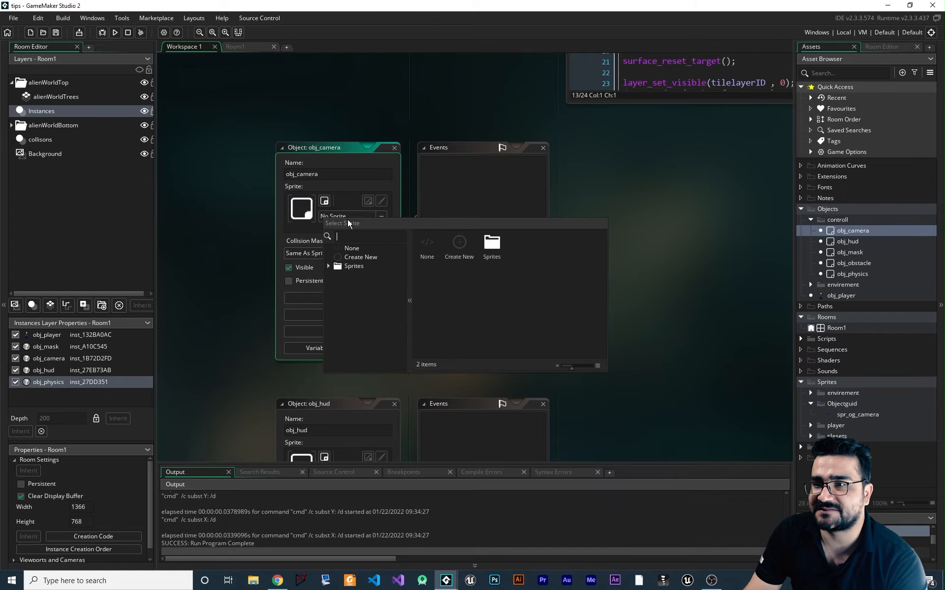
pyautogui.doubleClick(492, 246)
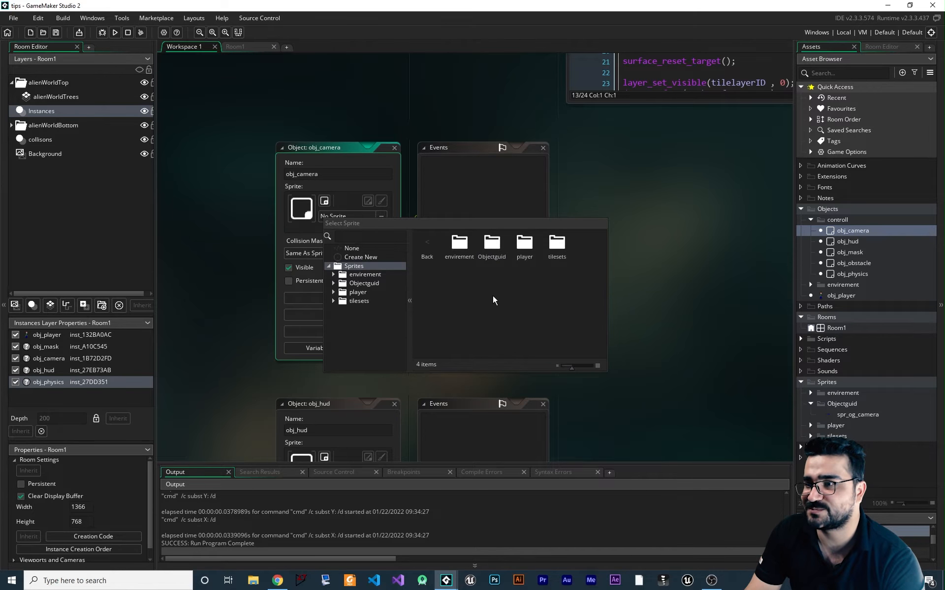
pyautogui.doubleClick(492, 246)
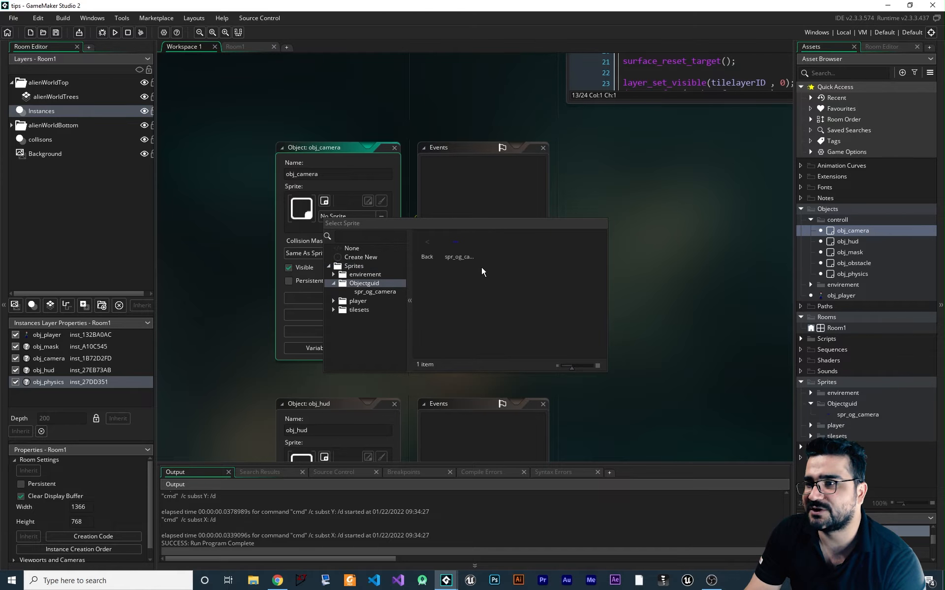
pyautogui.doubleClick(471, 255)
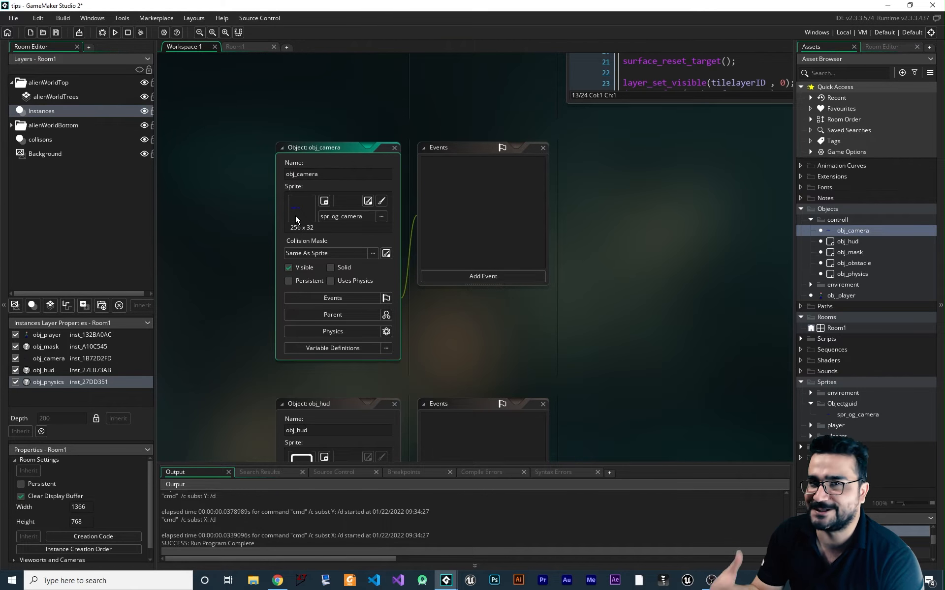
pyautogui.click(285, 270)
# Step: Move the camera label instance in Room1 above the other control object markers, aligned with the room's left edge
pyautogui.click(238, 48)
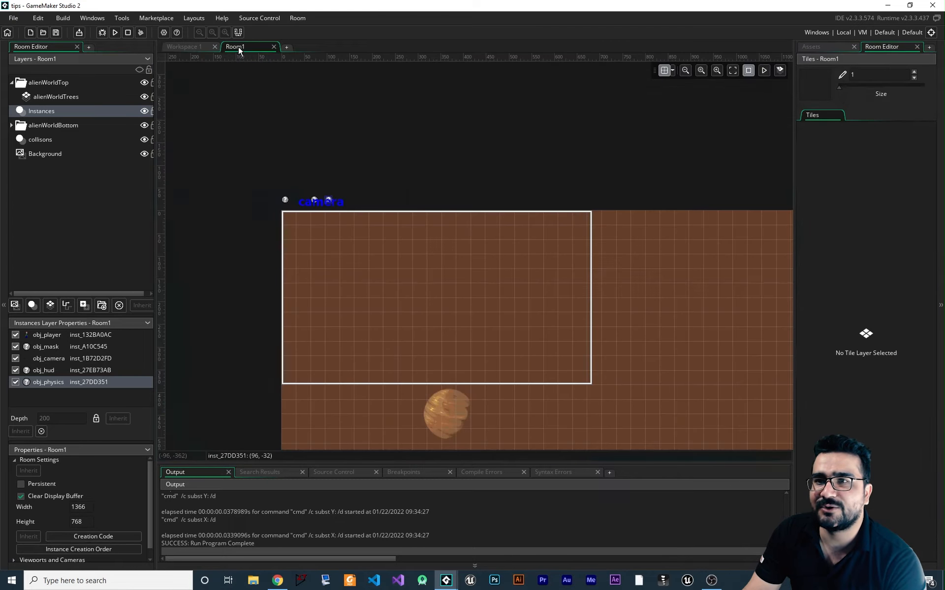
pyautogui.moveTo(306, 202); pyautogui.dragTo(291, 160)
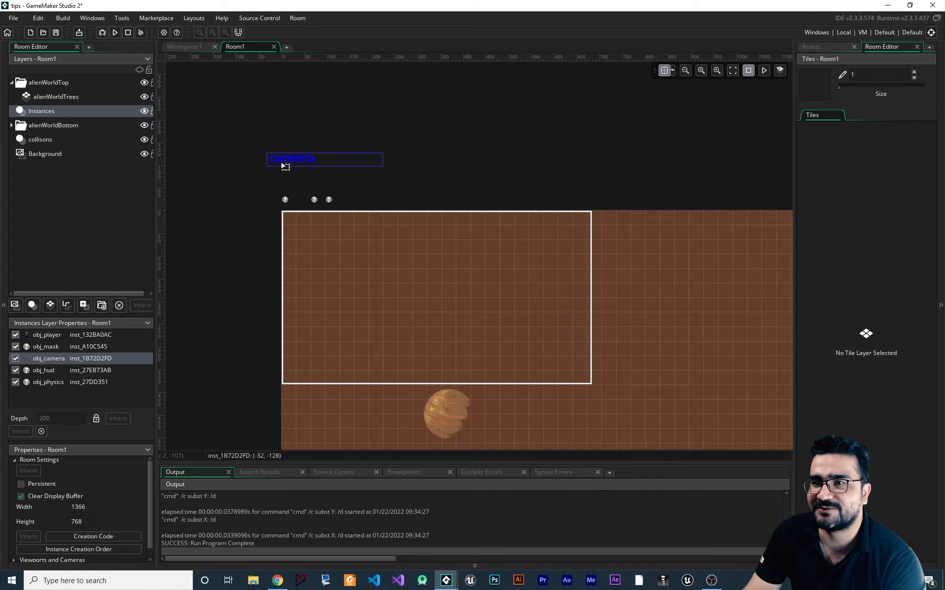
pyautogui.click(322, 172)
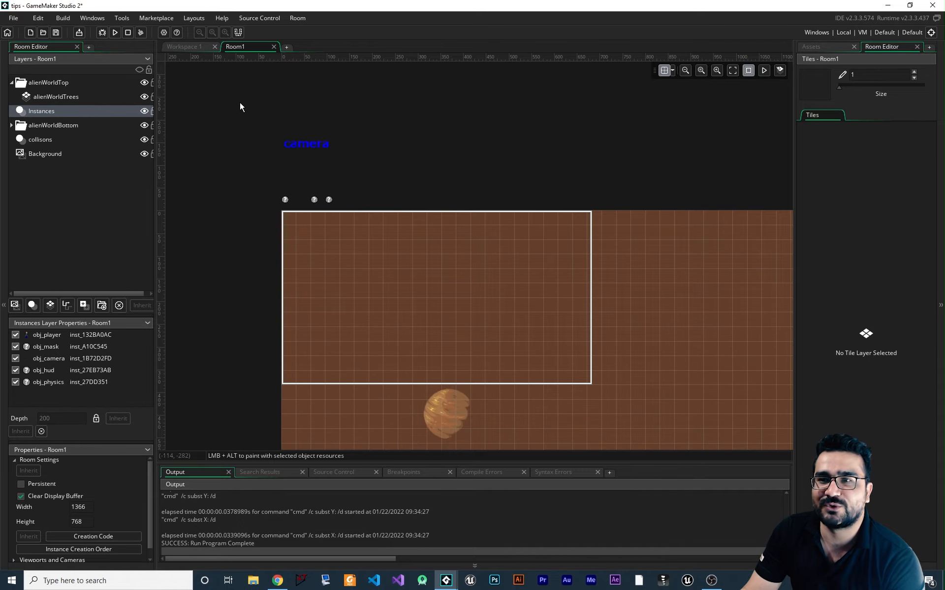
# Step: Check which object each of the three remaining question-mark markers above Room1 belongs to
pyautogui.click(285, 200)
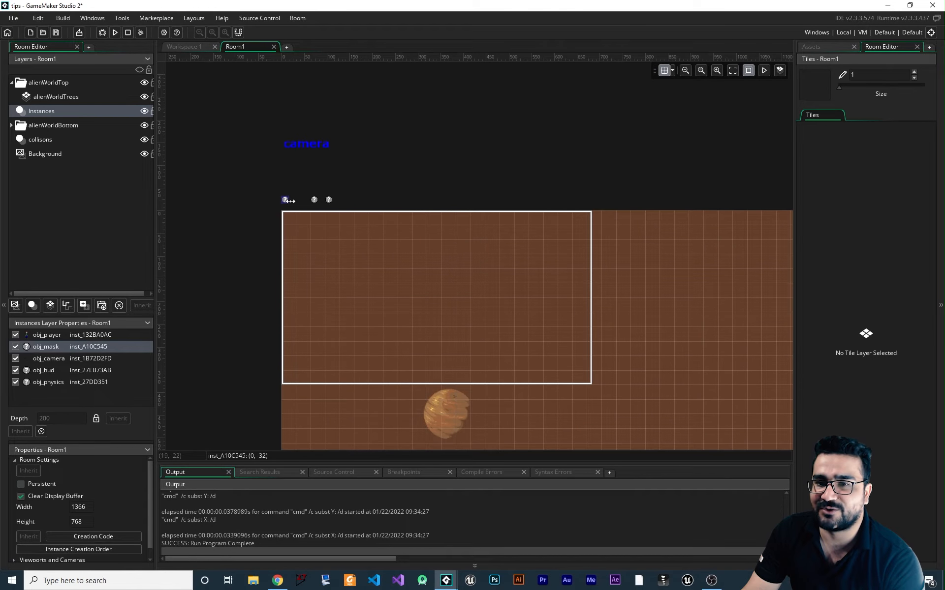
pyautogui.click(314, 200)
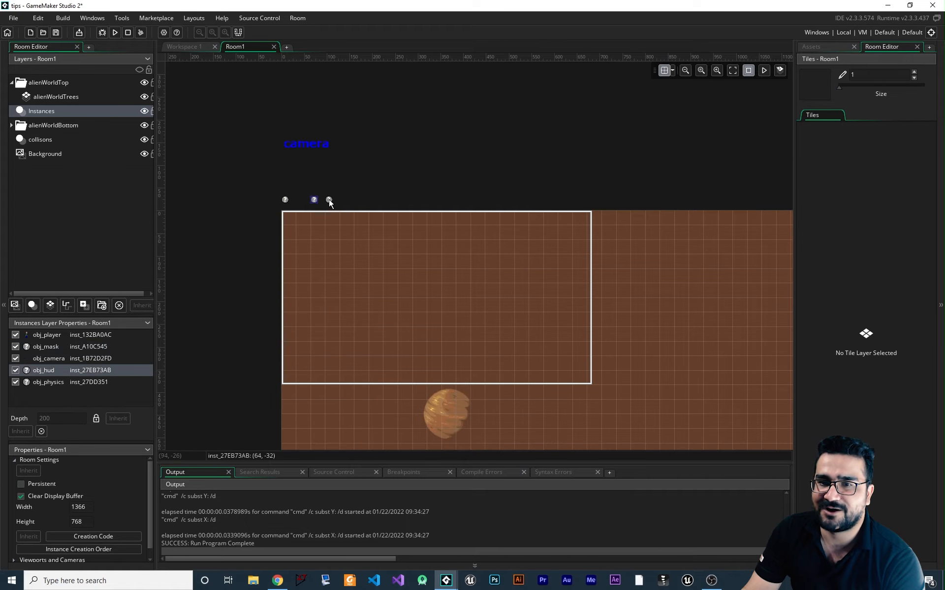
pyautogui.click(329, 200)
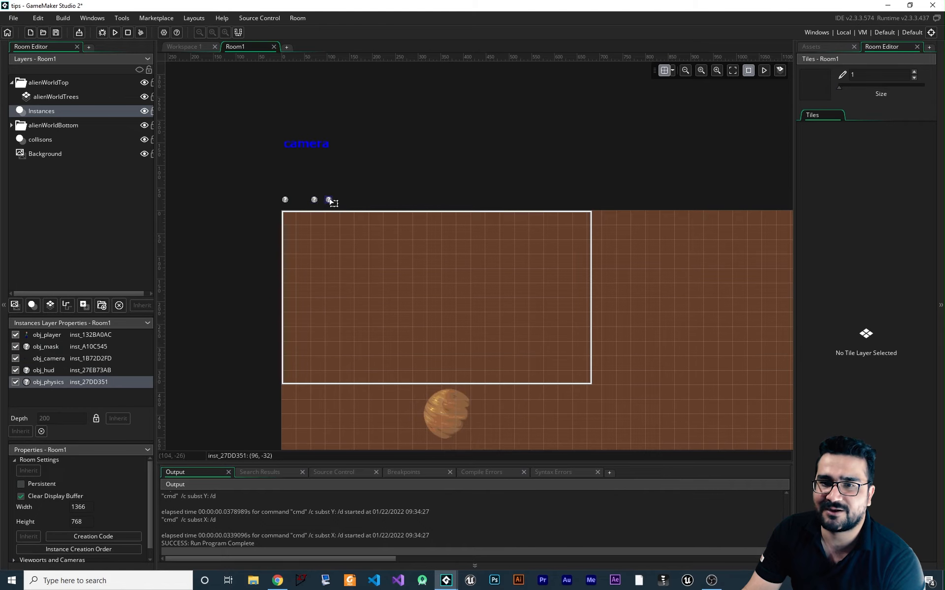
# Step: Duplicate the spr_og_camera sprite and name the copy spr_og_mask
pyautogui.click(190, 48)
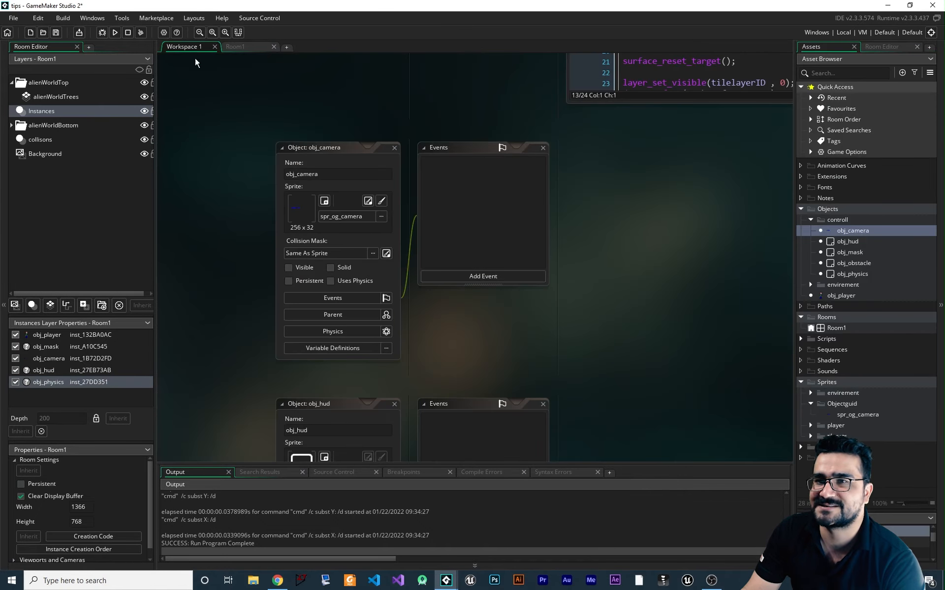
pyautogui.click(857, 416)
pyautogui.hotkey('ctrl', 'd')
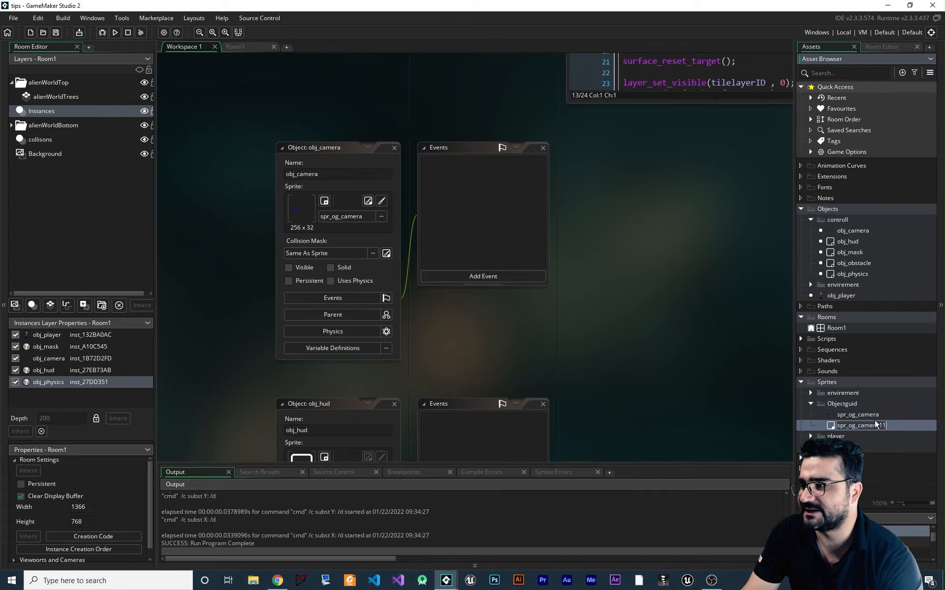
pyautogui.write('spr_og_mask')
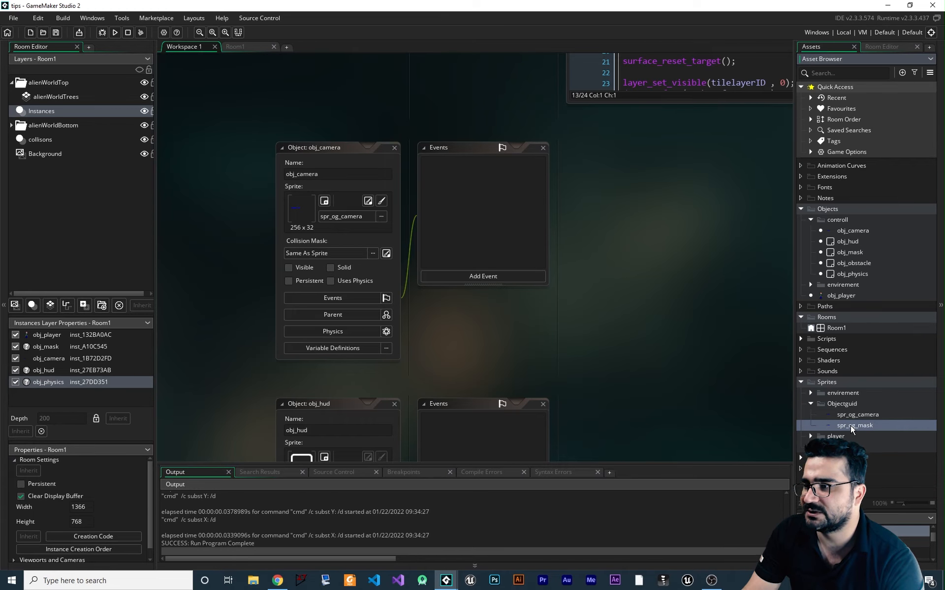
# Step: Open the spr_og_mask image for editing and erase the copied camera text with the largest square brush
pyautogui.doubleClick(850, 426)
pyautogui.doubleClick(489, 283)
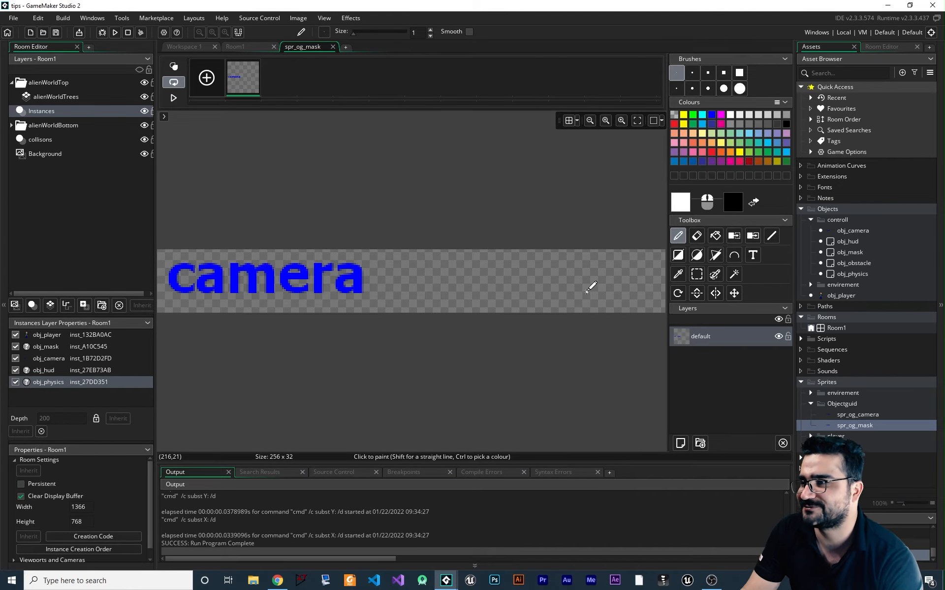
pyautogui.click(696, 235)
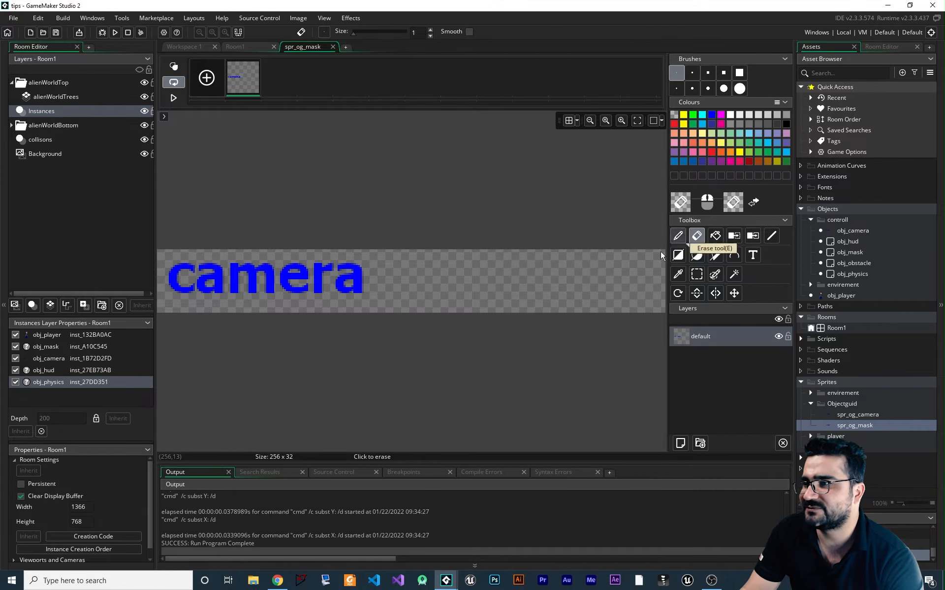
pyautogui.moveTo(365, 285)
pyautogui.mouseDown()
pyautogui.moveTo(251, 279)
pyautogui.moveTo(313, 273)
pyautogui.moveTo(285, 271)
pyautogui.mouseUp()
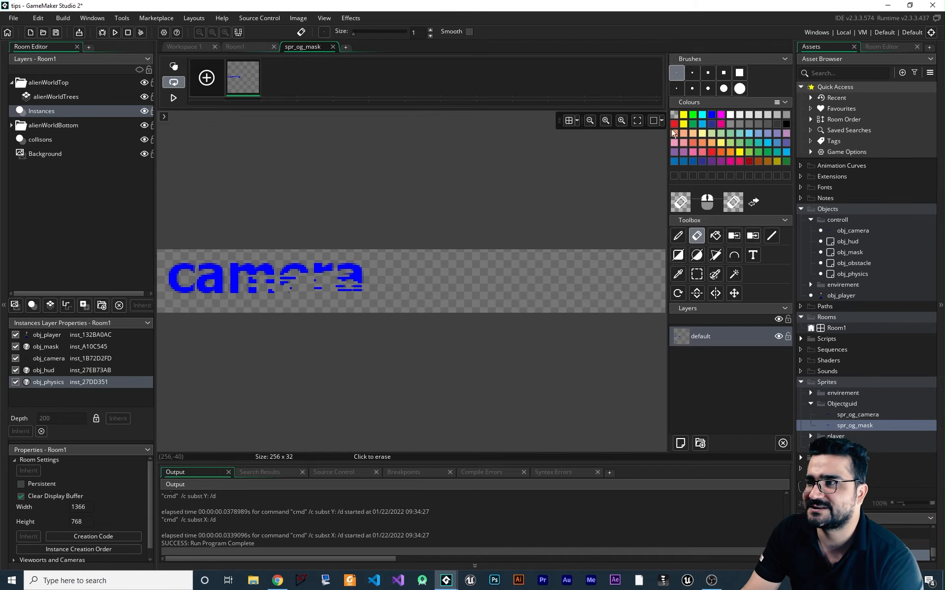
pyautogui.click(740, 72)
pyautogui.moveTo(390, 279)
pyautogui.mouseDown()
pyautogui.moveTo(238, 289)
pyautogui.moveTo(271, 315)
pyautogui.mouseUp()
pyautogui.moveTo(271, 334); pyautogui.dragTo(392, 339, button='middle')
# Step: Write "mask" on the emptied spr_og_mask image, colour the text cyan, and close the image editor
pyautogui.click(754, 257)
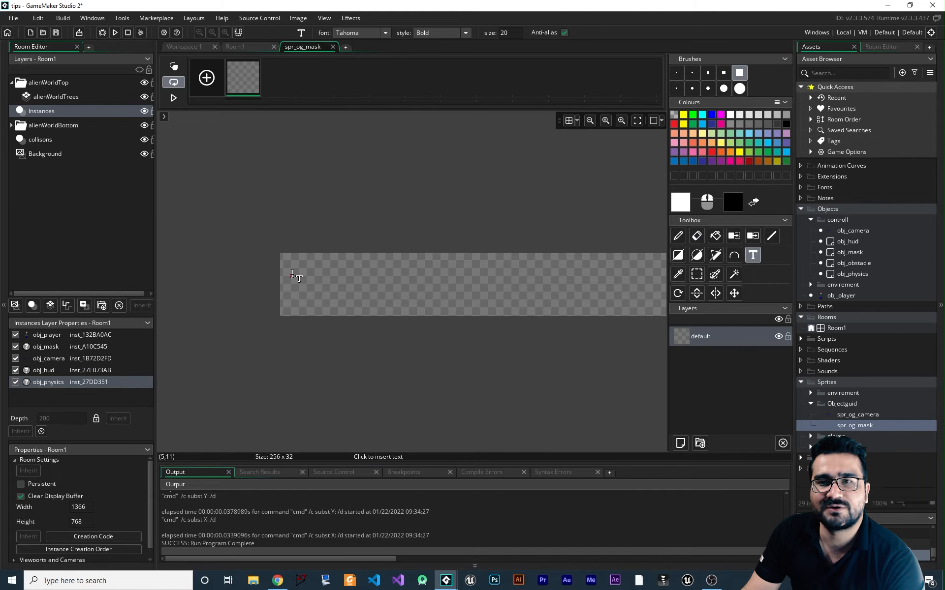
pyautogui.write('mask')
pyautogui.hotkey('ctrl', 'a')
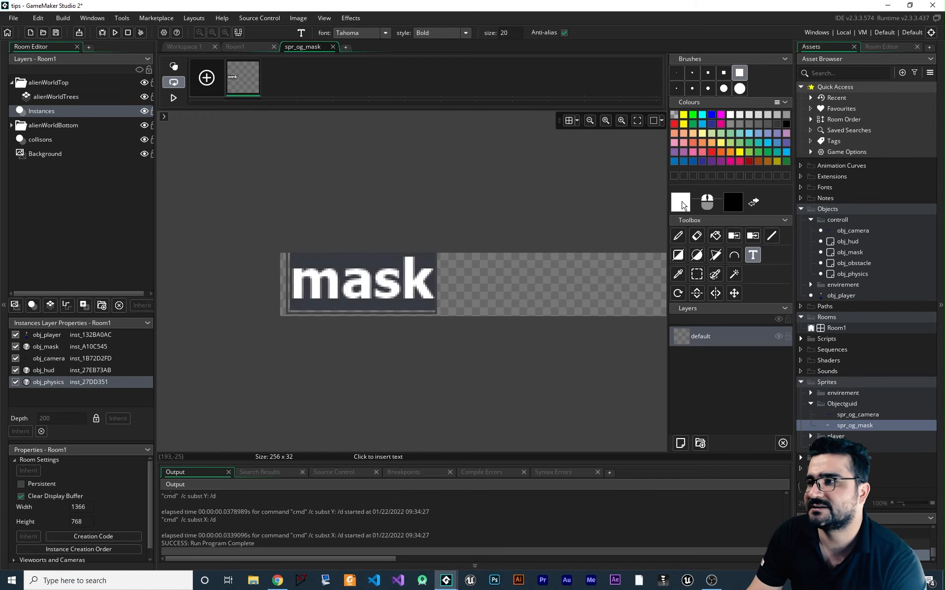
pyautogui.click(701, 114)
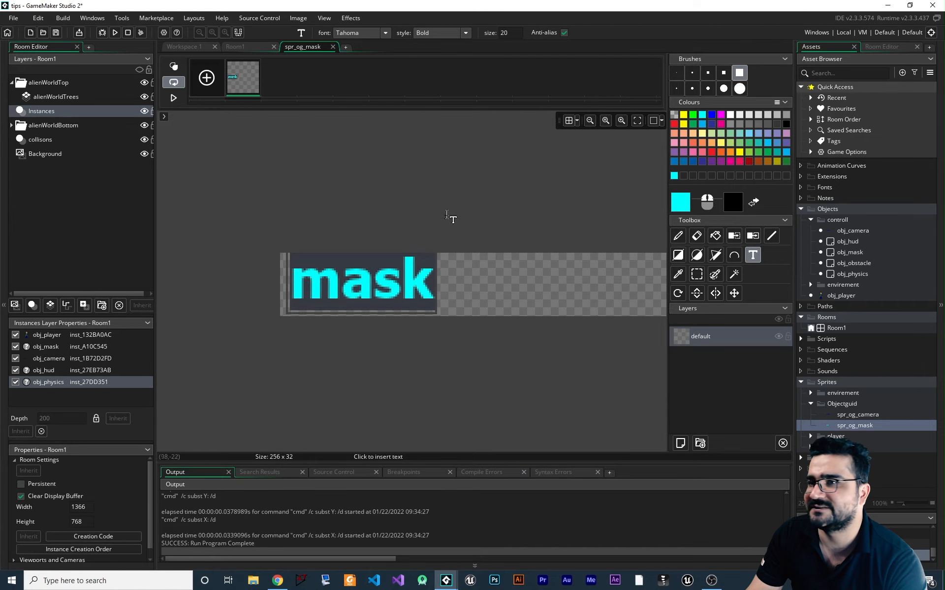
pyautogui.click(333, 47)
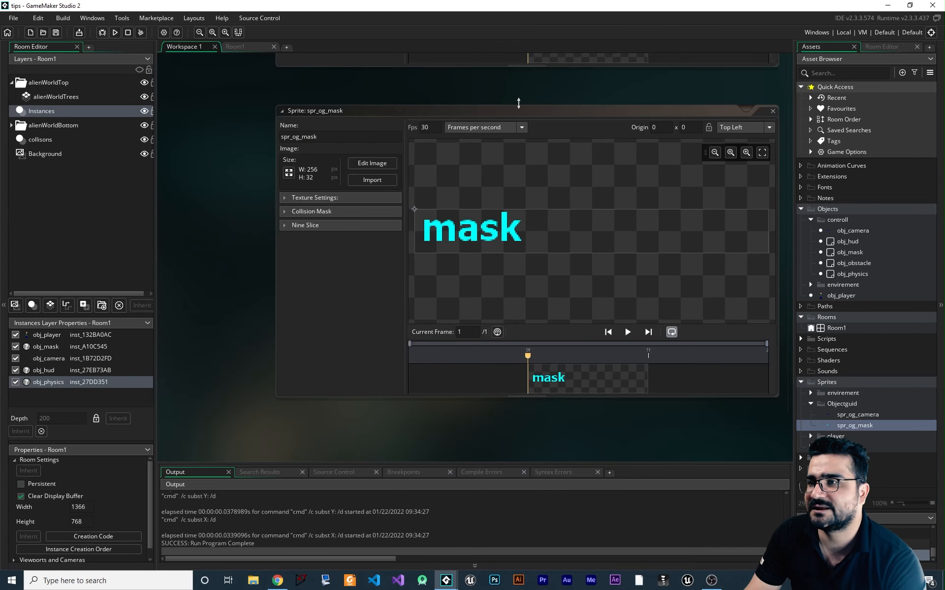
# Step: Assign spr_og_mask from the Objectguid group to obj_mask and make the object not visible in the game
pyautogui.doubleClick(855, 252)
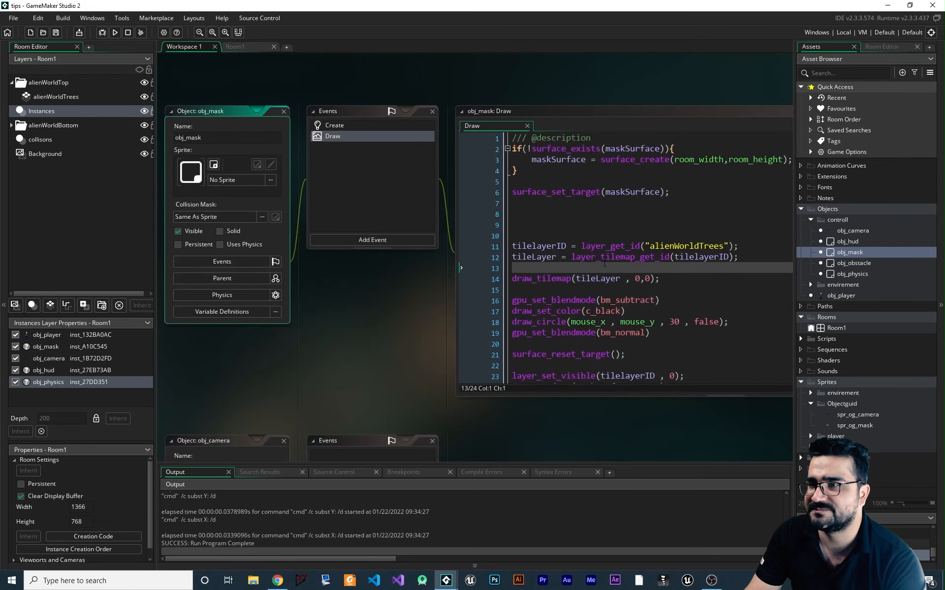
pyautogui.click(268, 180)
pyautogui.doubleClick(411, 206)
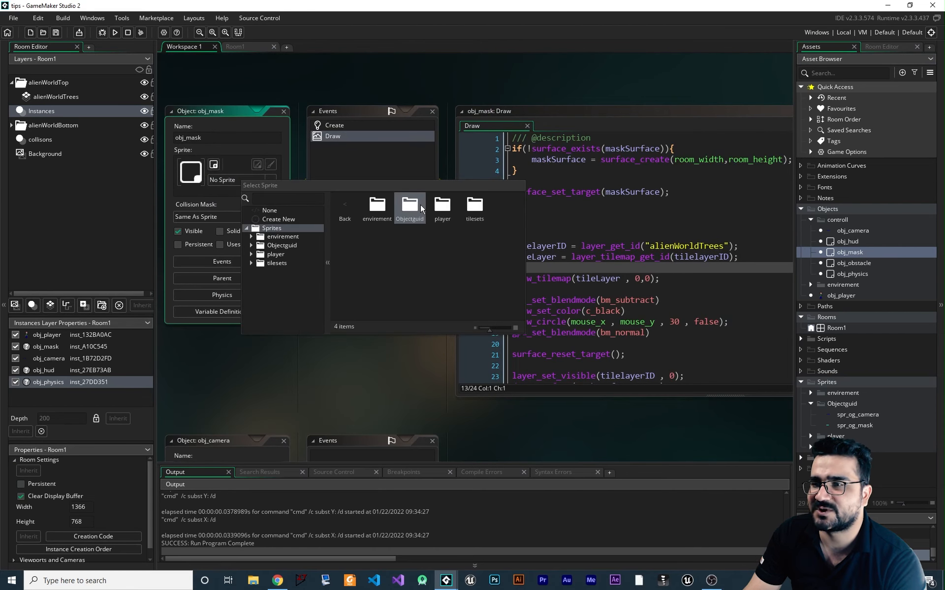
pyautogui.doubleClick(418, 213)
pyautogui.doubleClick(412, 209)
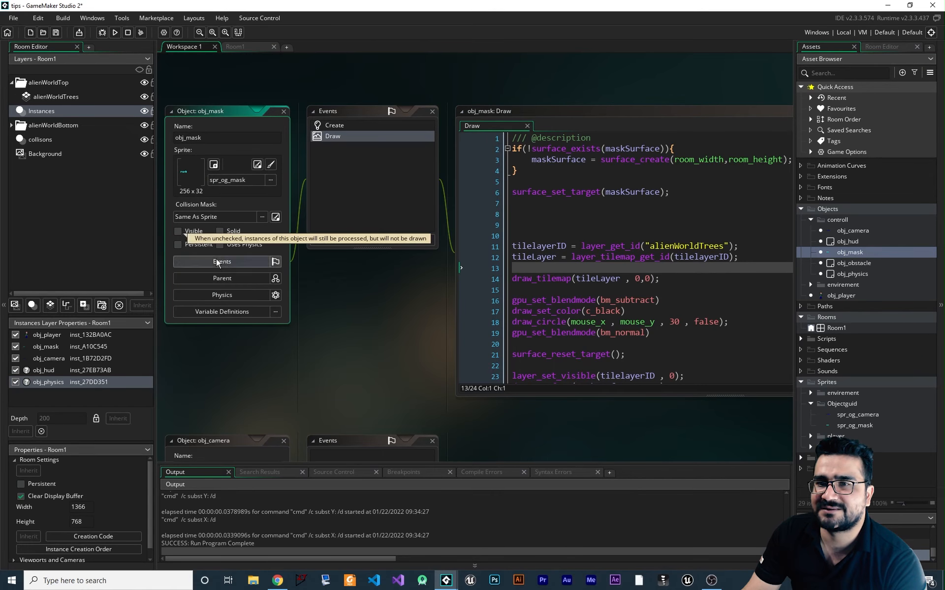
# Step: Move the mask label instance in Room1 directly below the camera label, at X 0, Y -128
pyautogui.click(235, 46)
pyautogui.moveTo(298, 206); pyautogui.dragTo(308, 163)
pyautogui.click(430, 158)
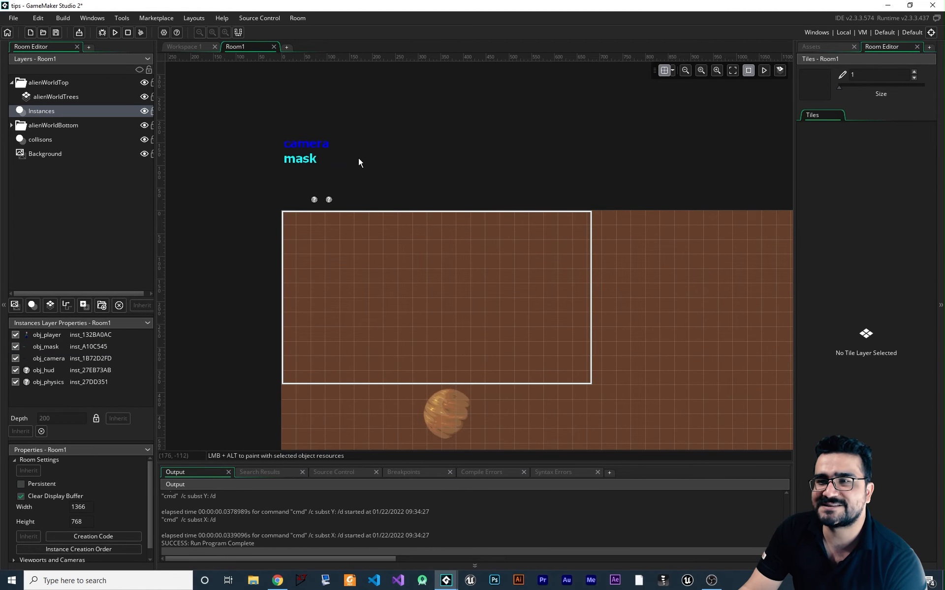
pyautogui.click(310, 161)
pyautogui.click(423, 155)
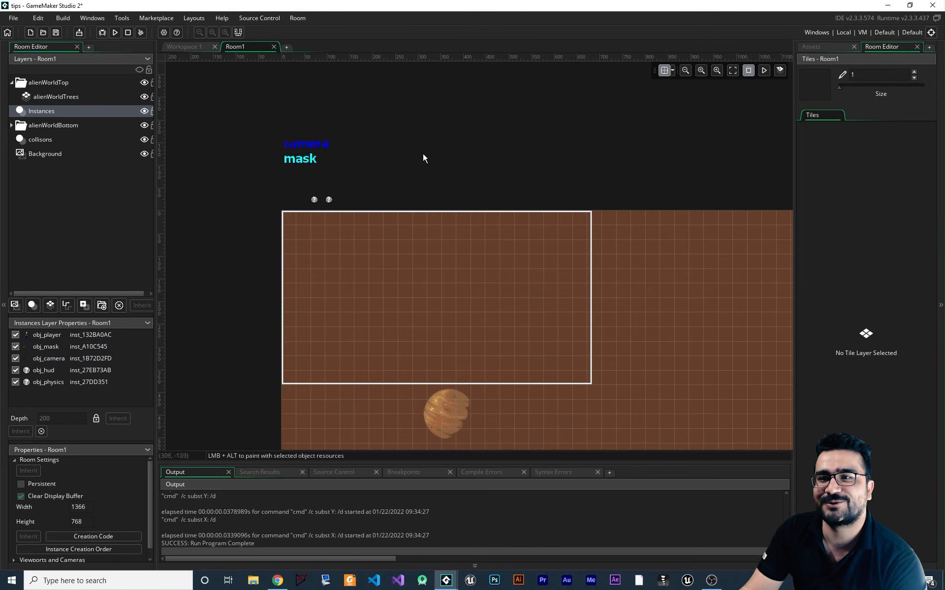
# Step: Inspect the mask label instance's properties in Room1, close them, and show the project's asset list
pyautogui.doubleClick(310, 158)
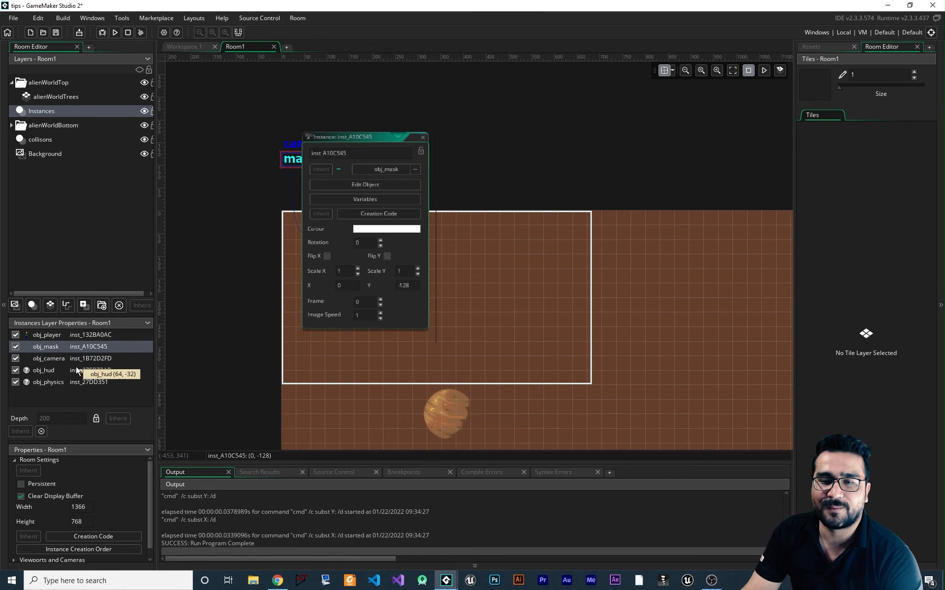
pyautogui.click(423, 137)
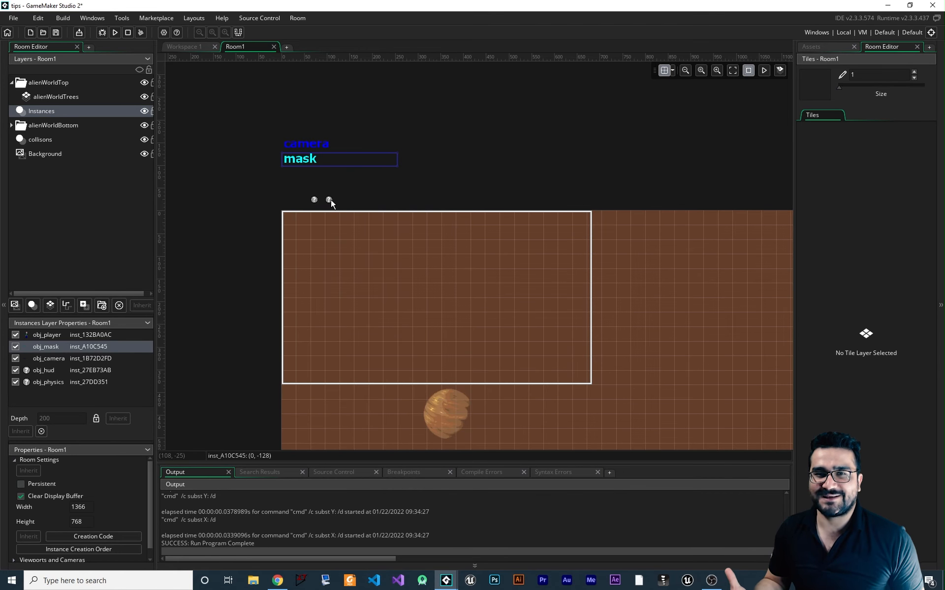
pyautogui.click(831, 45)
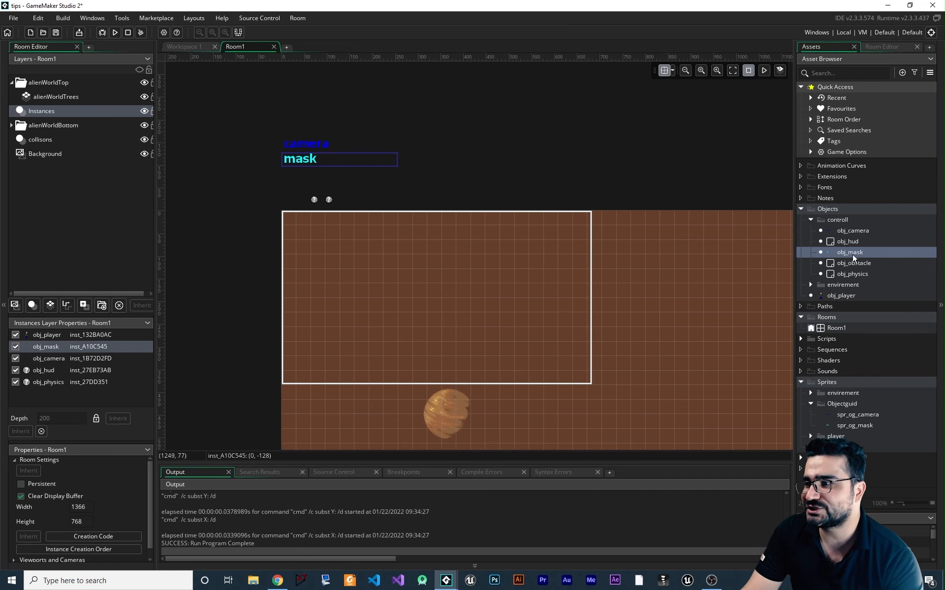
# Step: Colour the Objectguid sprite group green in the asset list and collapse it
pyautogui.rightClick(842, 406)
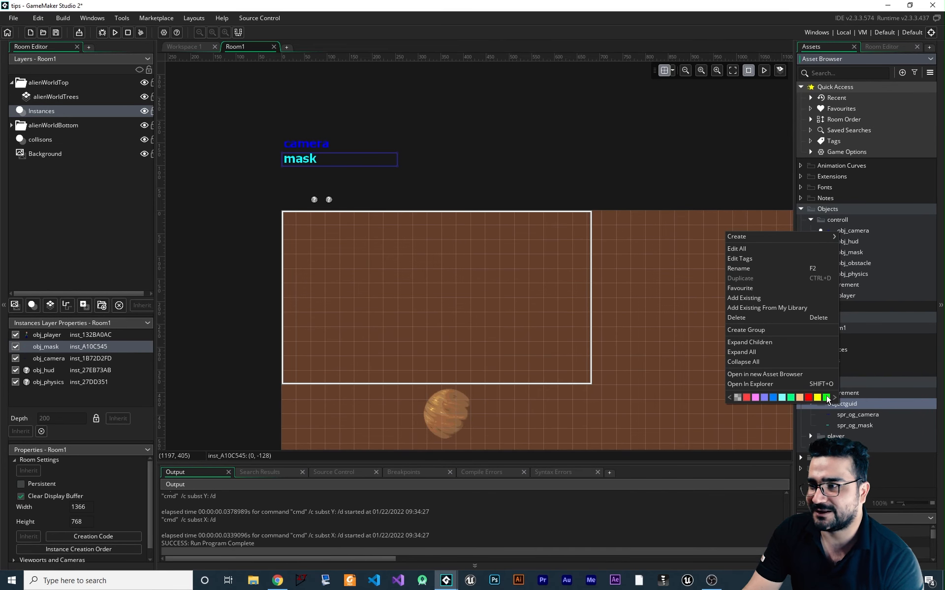
pyautogui.click(826, 397)
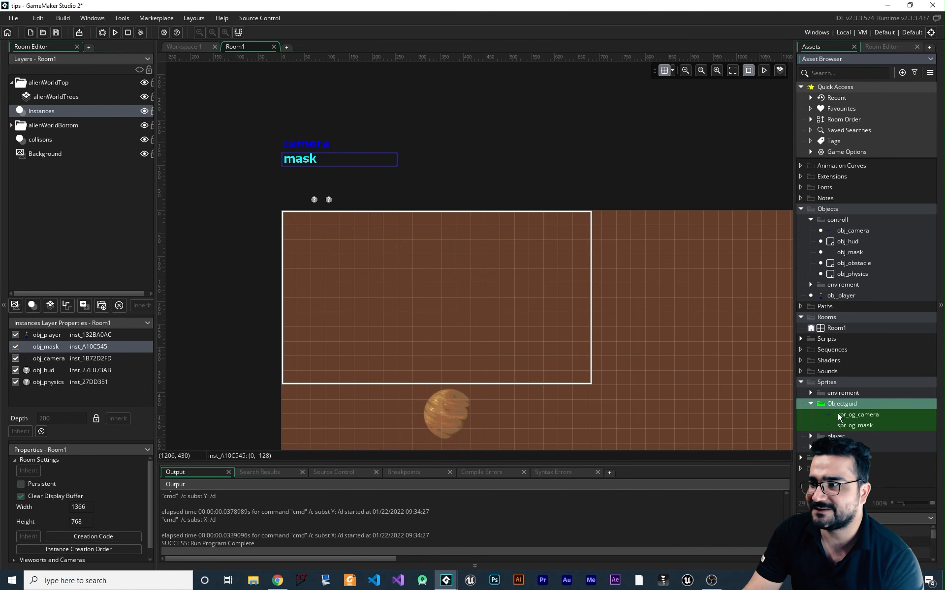
pyautogui.click(811, 403)
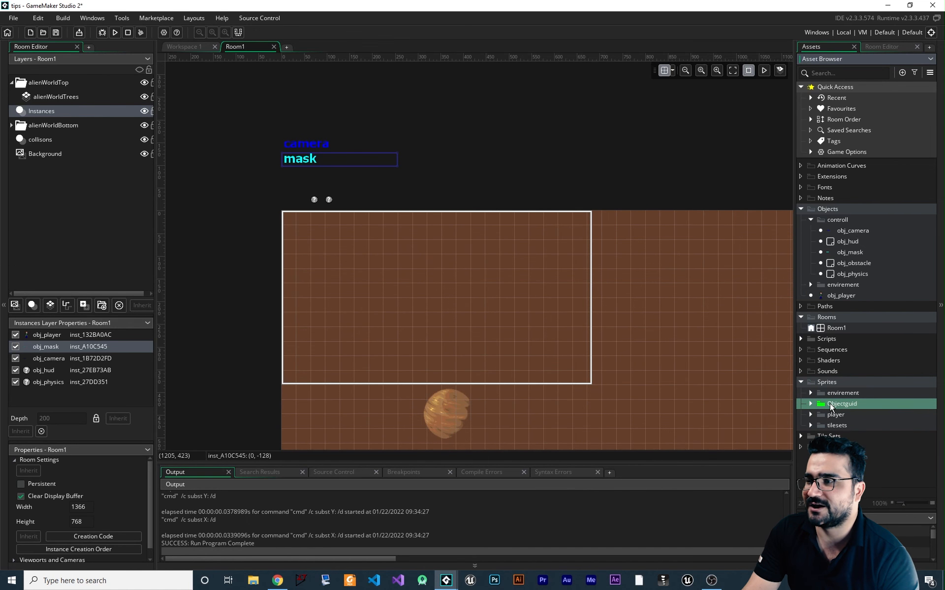
# Step: Colour the Objects group red in the asset list, and collapse the Objects and Rooms groups
pyautogui.rightClick(828, 209)
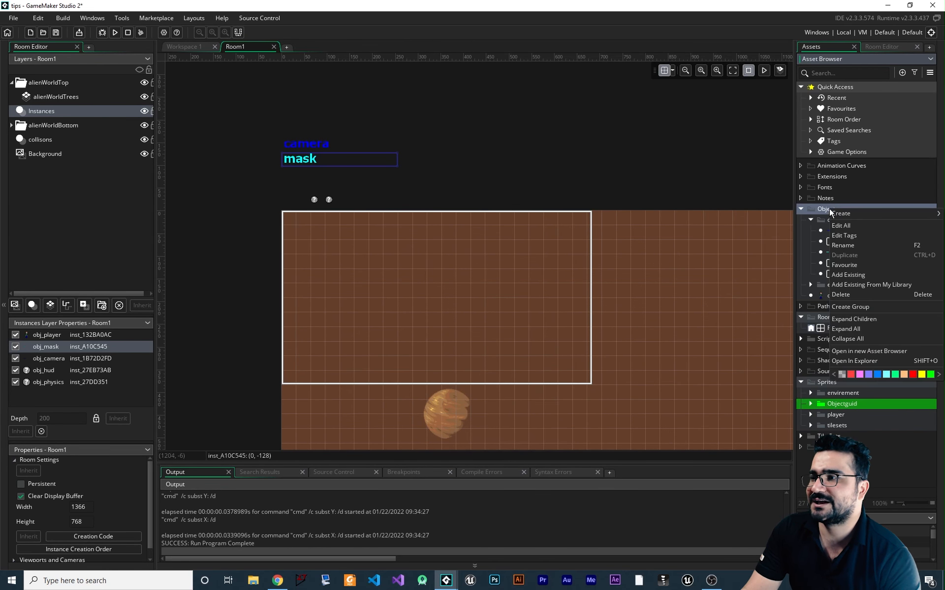
pyautogui.click(869, 374)
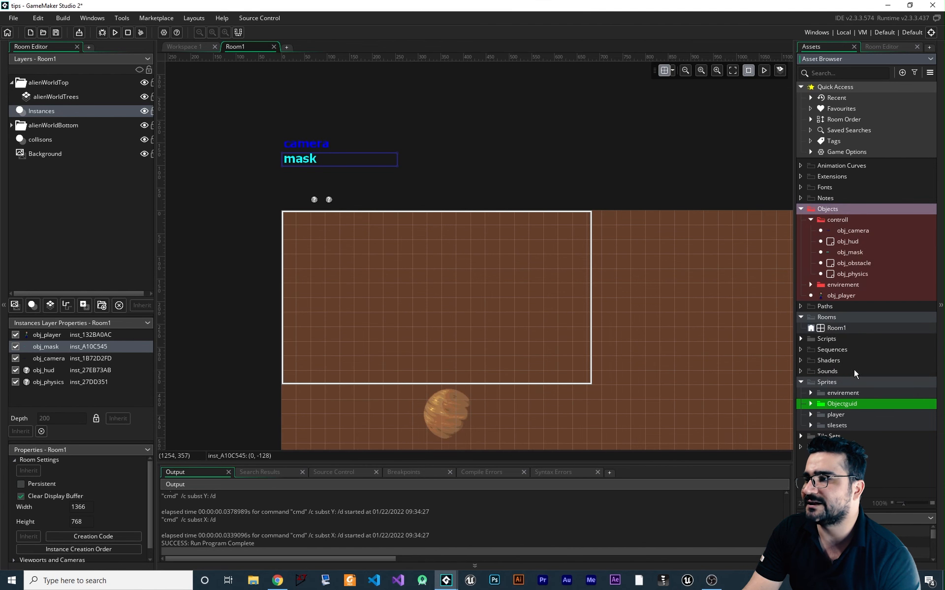
pyautogui.click(800, 208)
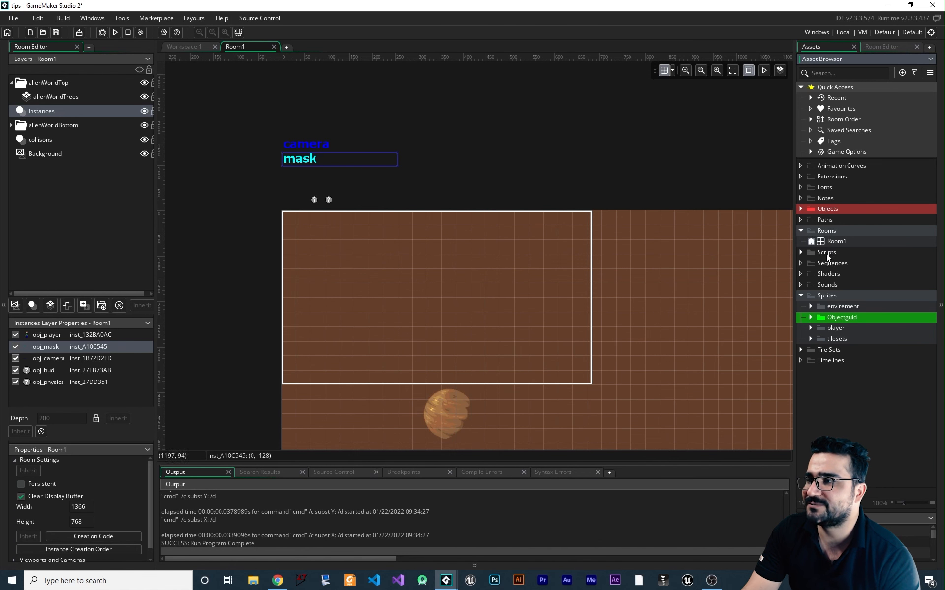
pyautogui.click(802, 231)
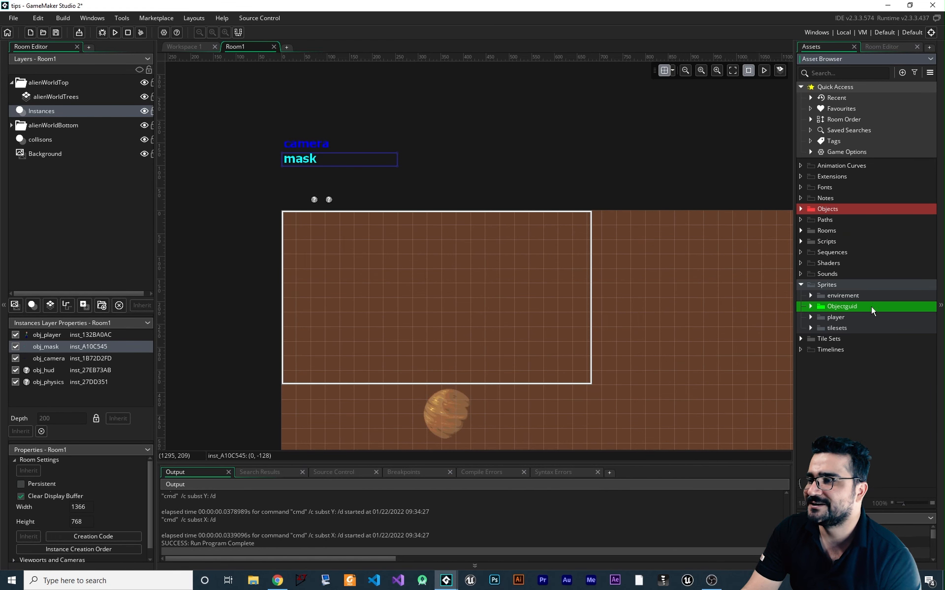